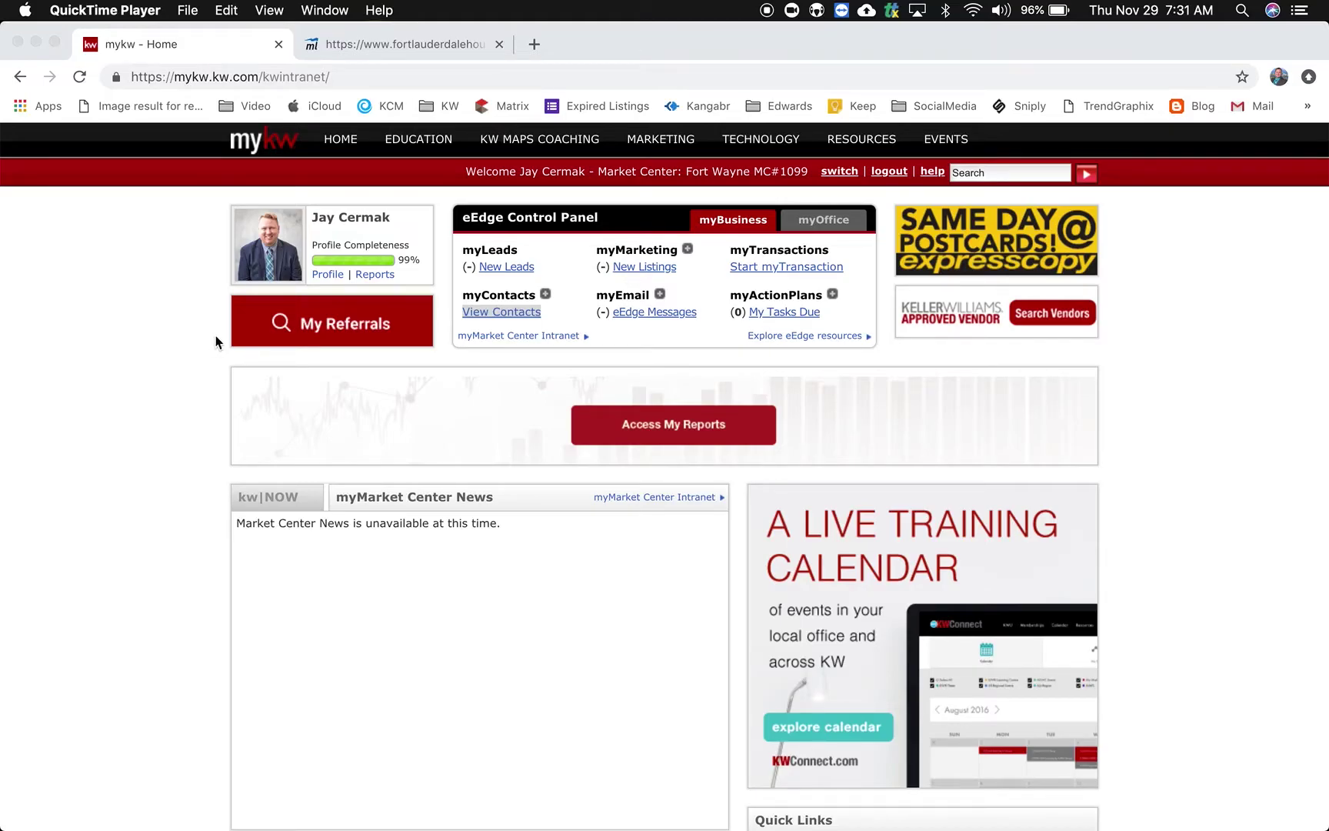
Step: Switch to the prospect list tab and open the first contact's record
left_click(450, 43)
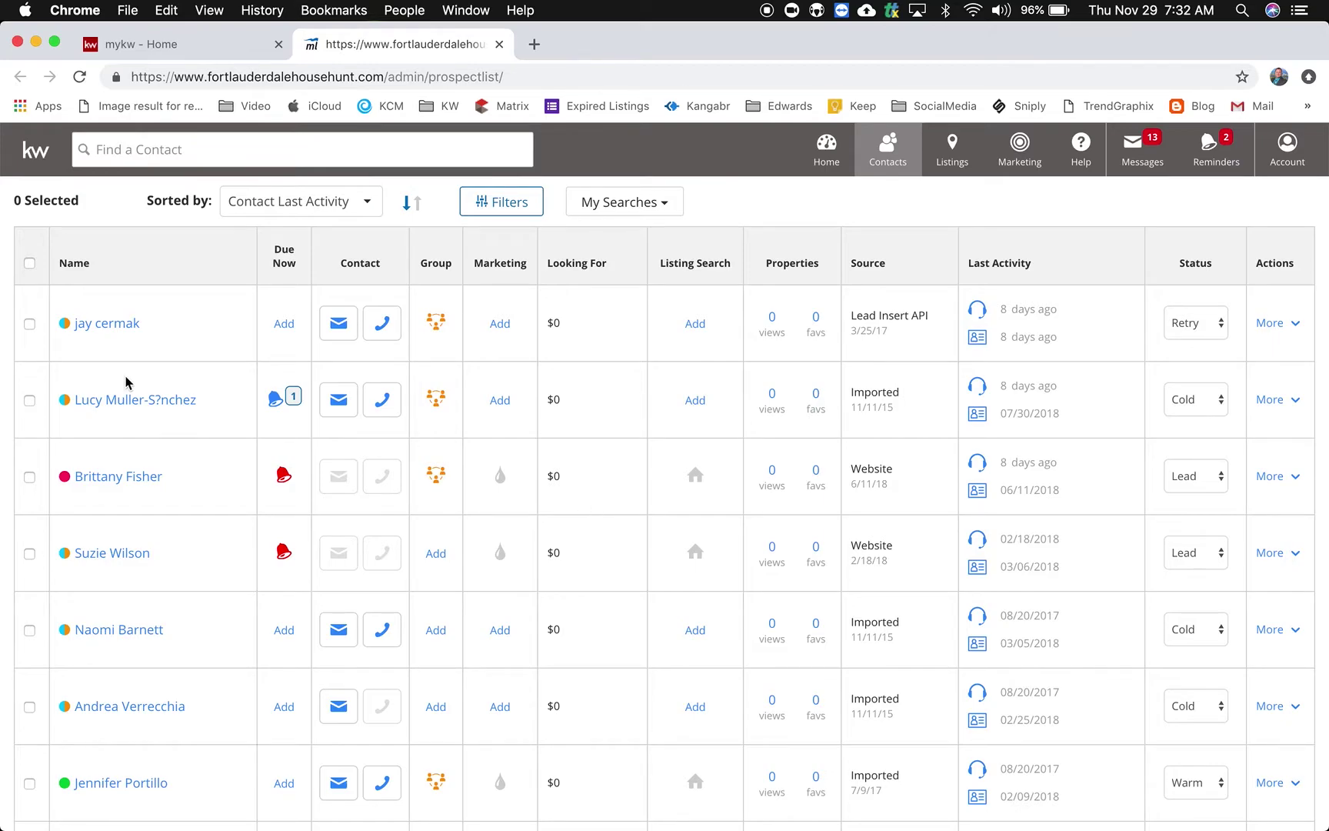
left_click(116, 330)
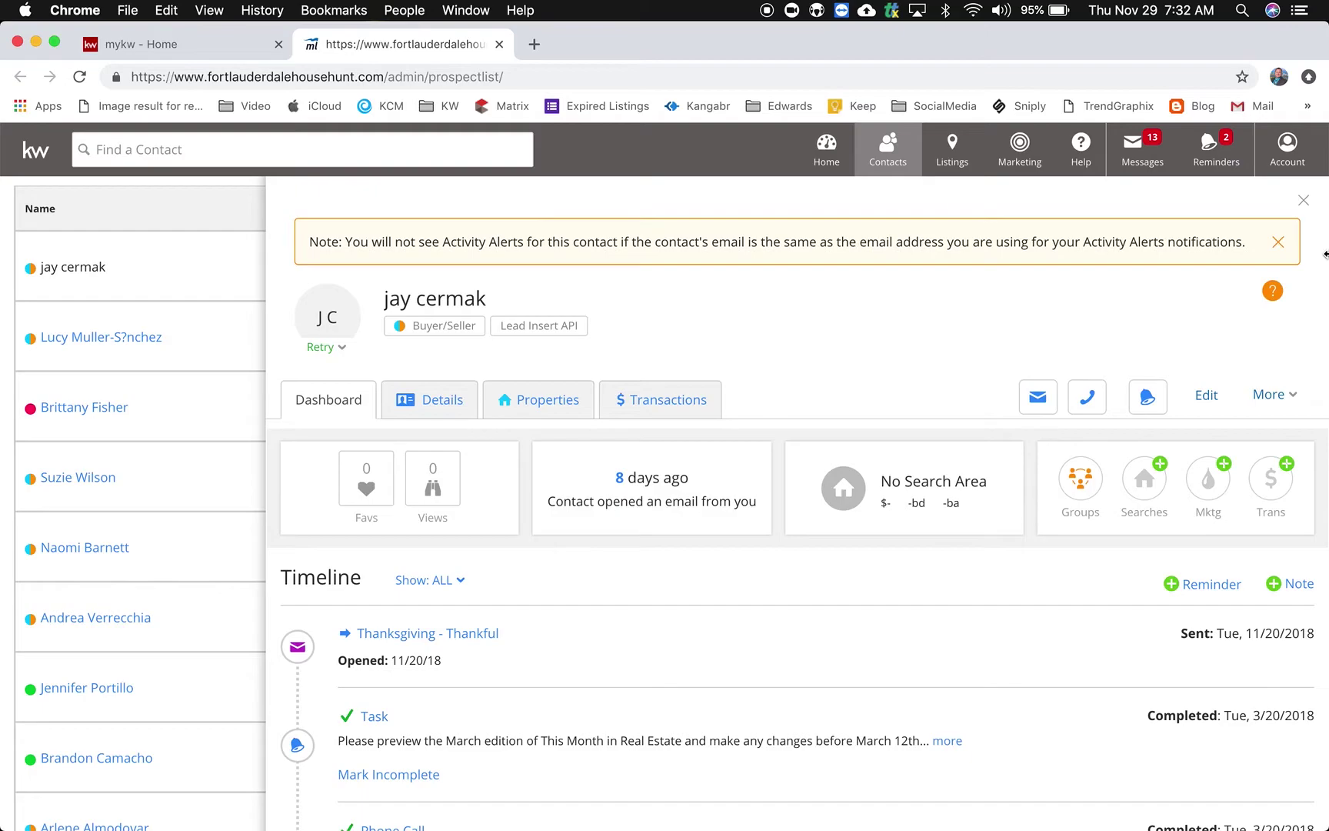
Step: Close and reopen the first contact's record, then scroll the list and panel to review it
left_click(1279, 243)
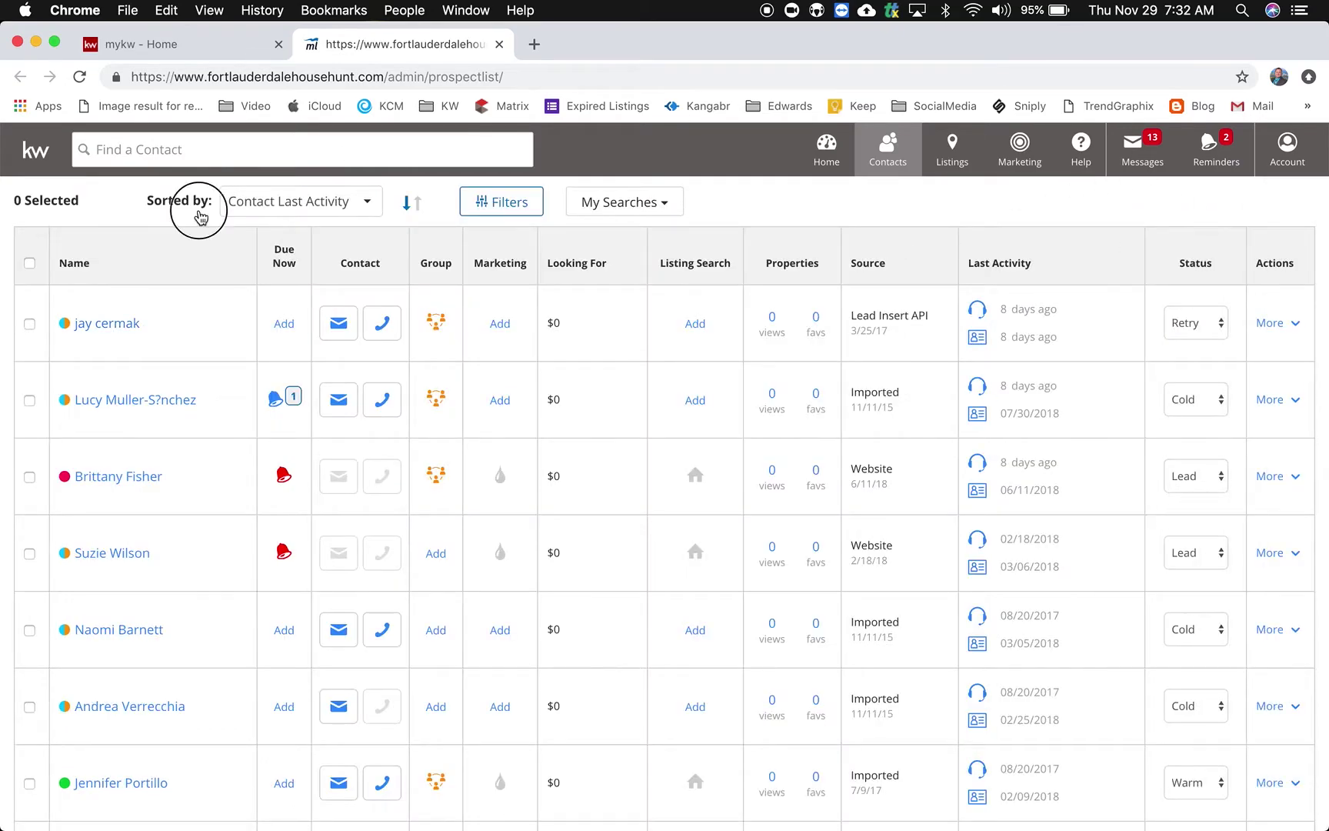
left_click(85, 323)
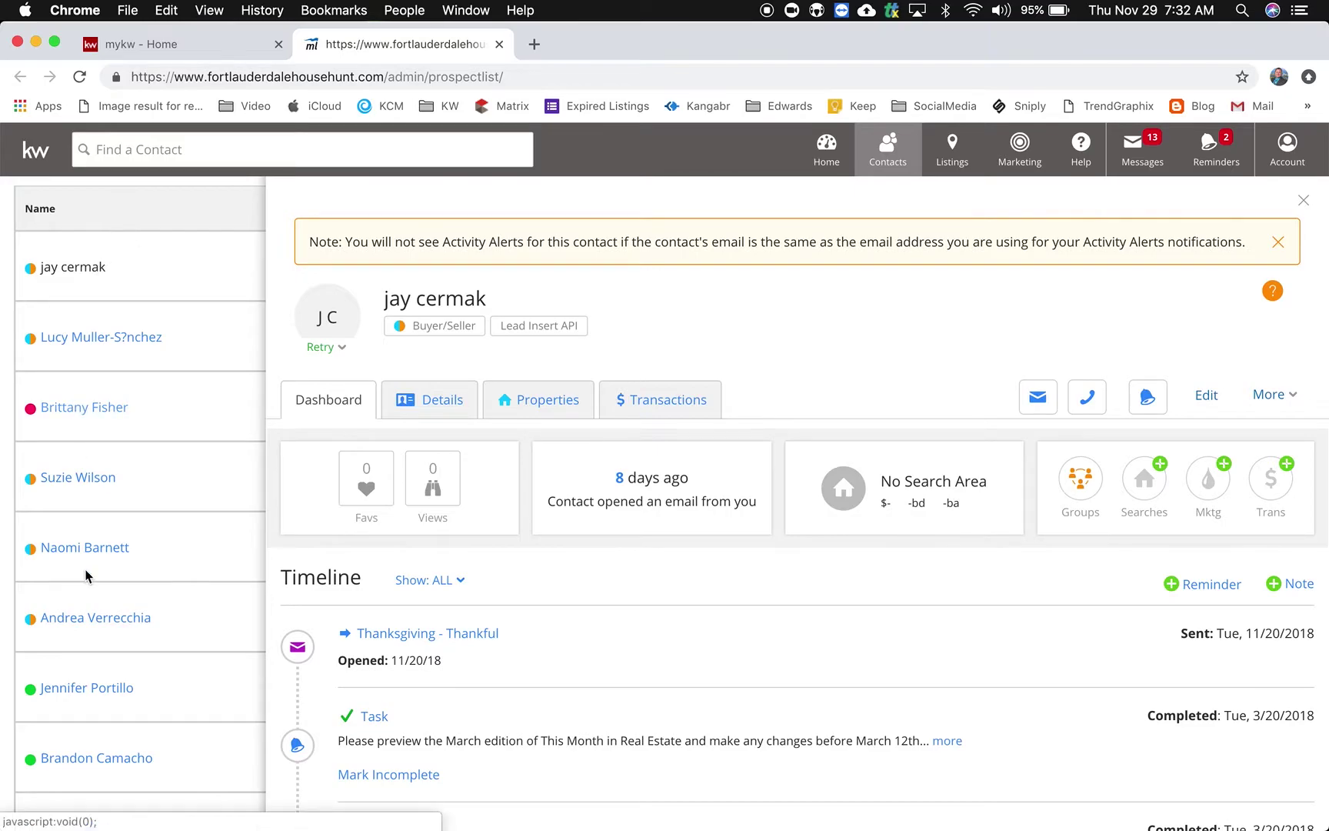
scroll(105, 488, "down", 10)
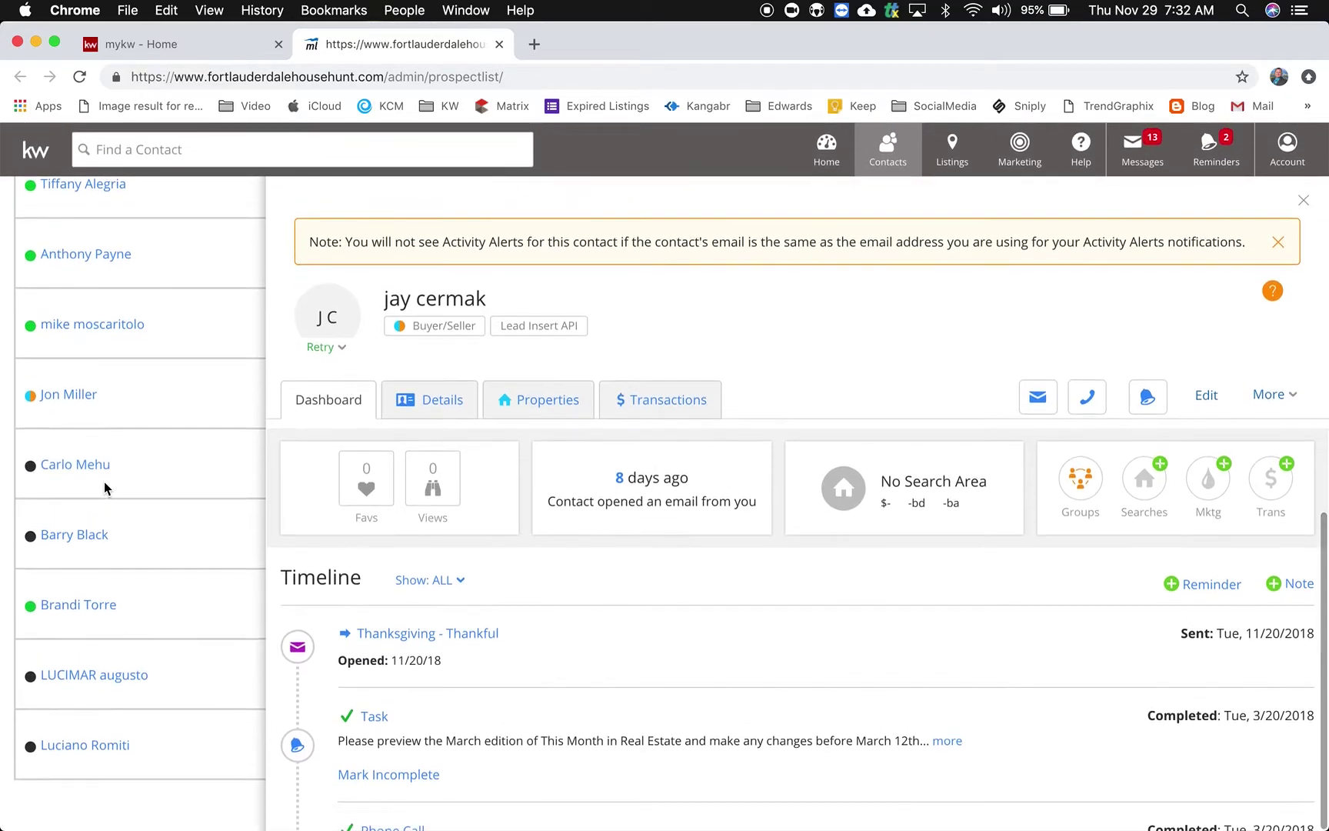
scroll(105, 488, "up", 10)
scroll(104, 481, "down", 15)
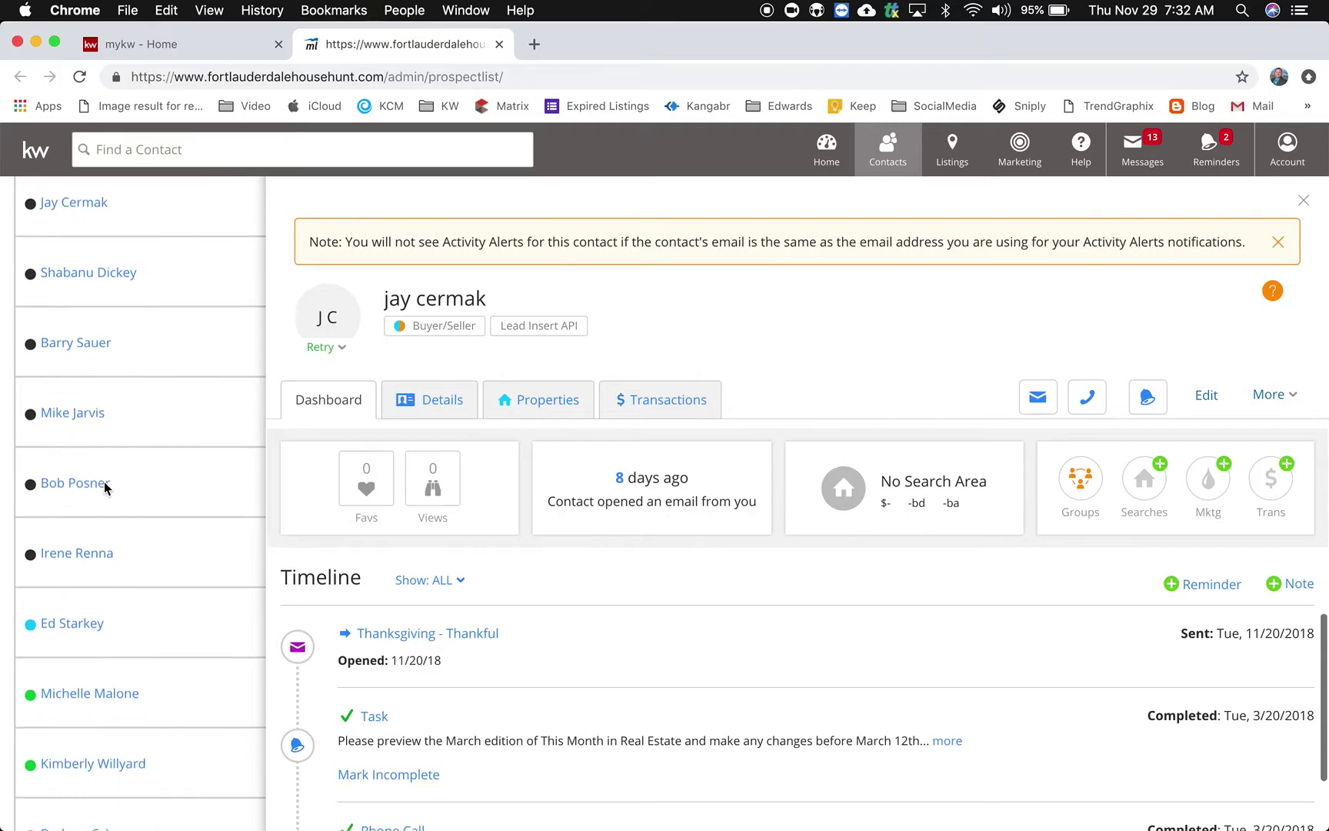
scroll(105, 488, "up", 15)
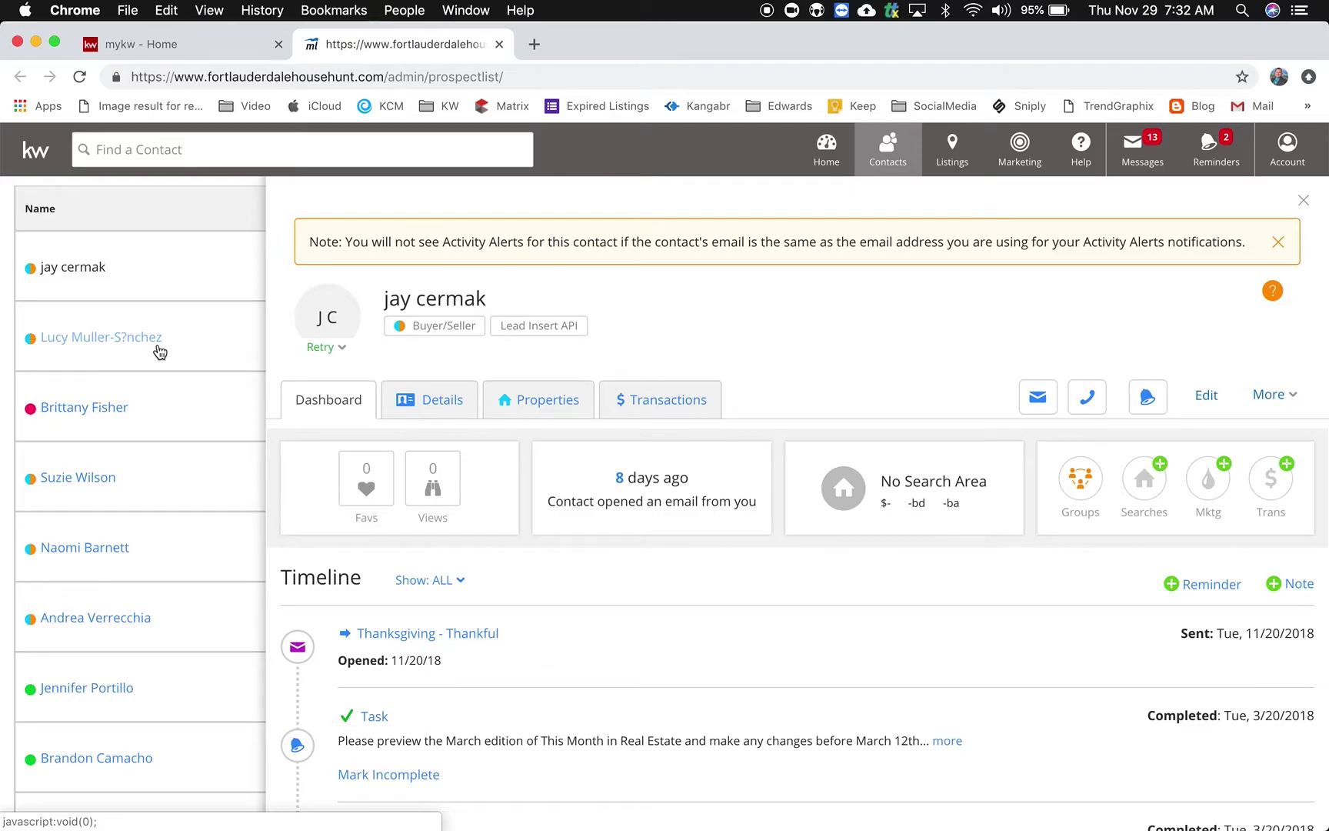
scroll(375, 565, "down", 3)
scroll(374, 565, "up", 3)
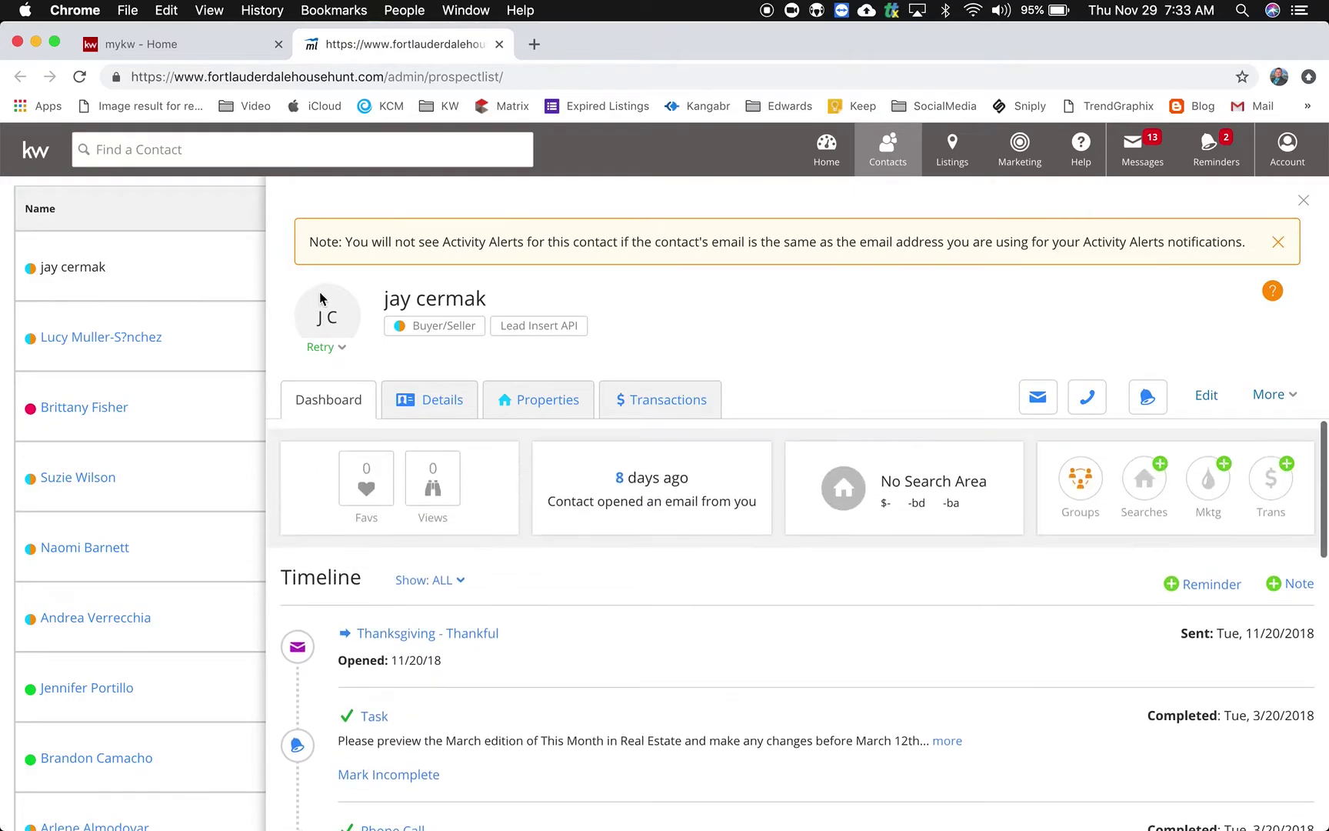
Step: Check the status list and lead source tag unchanged, then start the dashboard tour to step 2
left_click(343, 349)
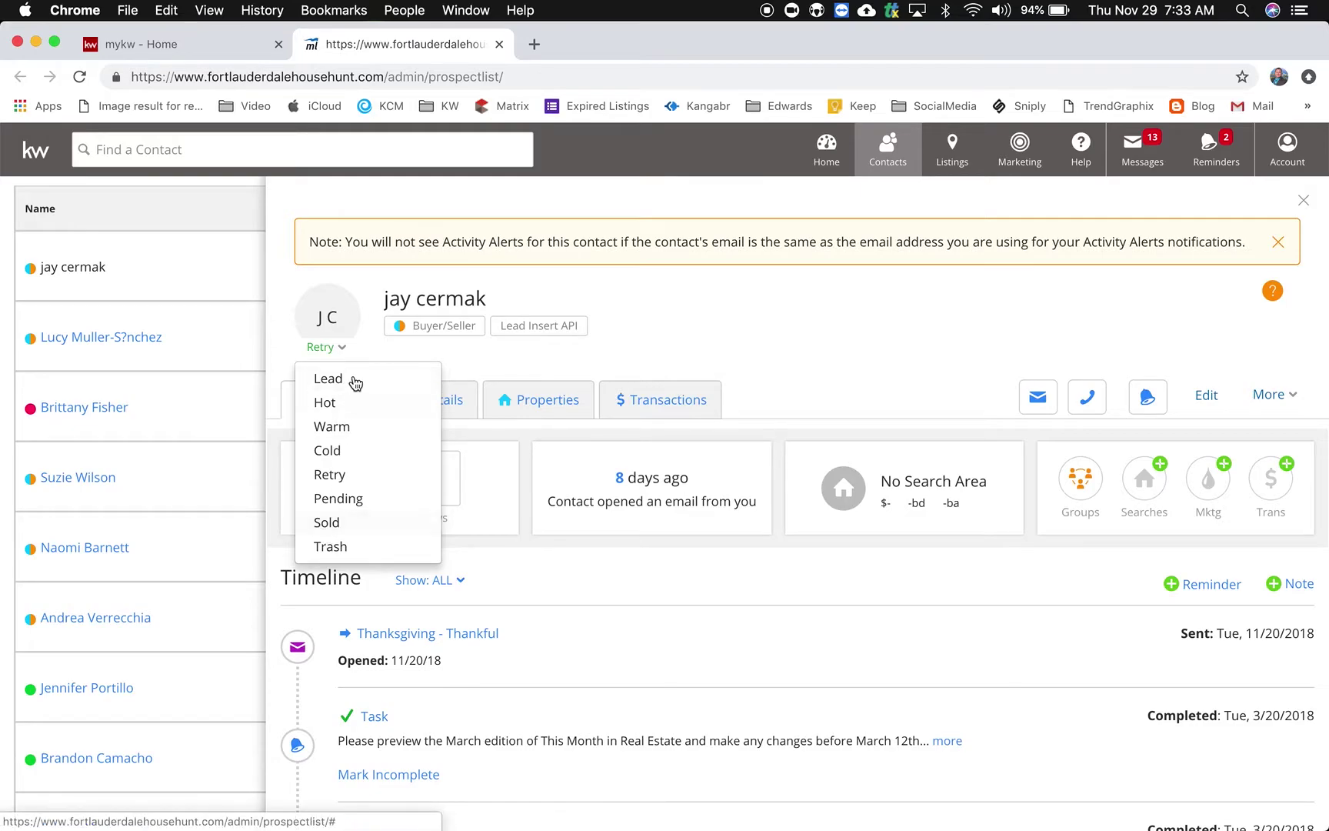
left_click(427, 332)
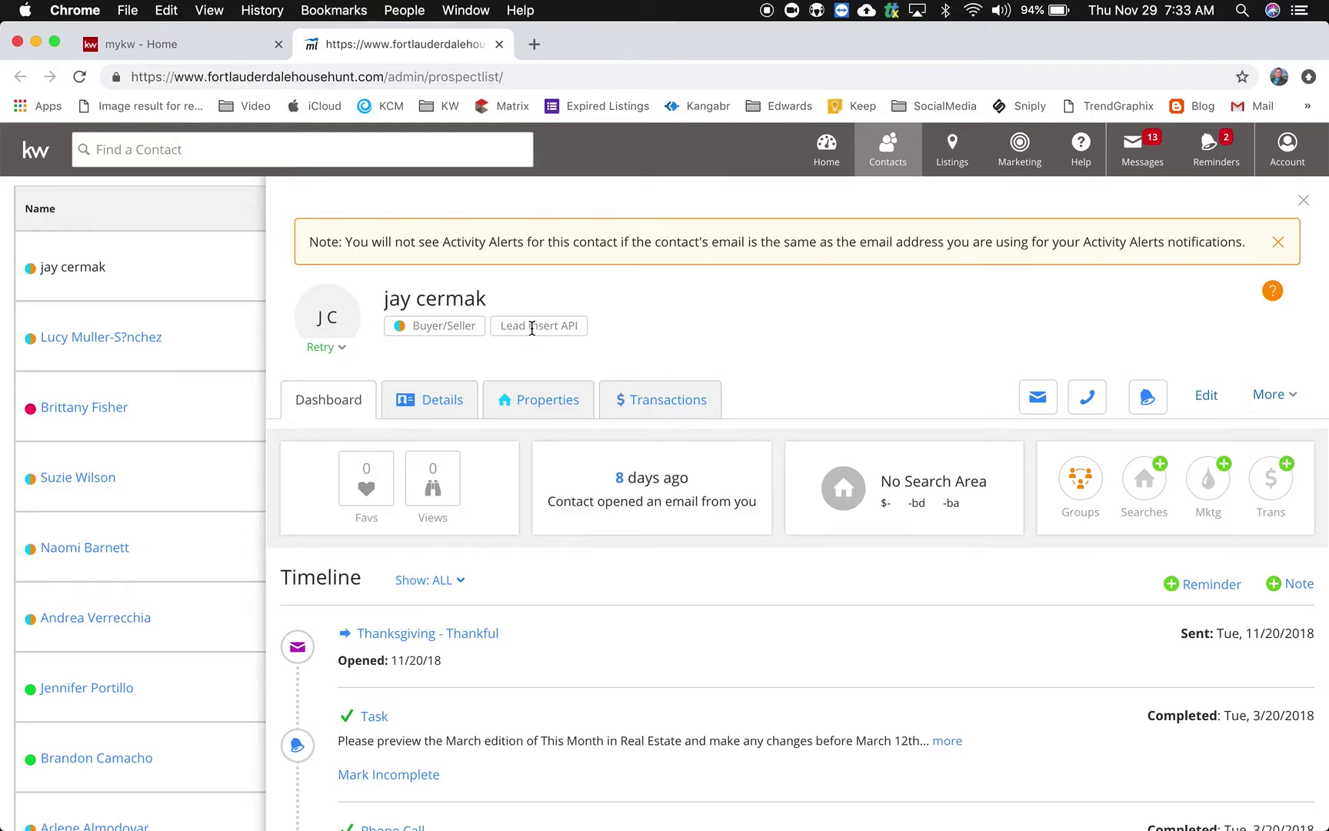
left_click_drag(648, 329, 496, 323)
left_click(724, 335)
left_click(1273, 292)
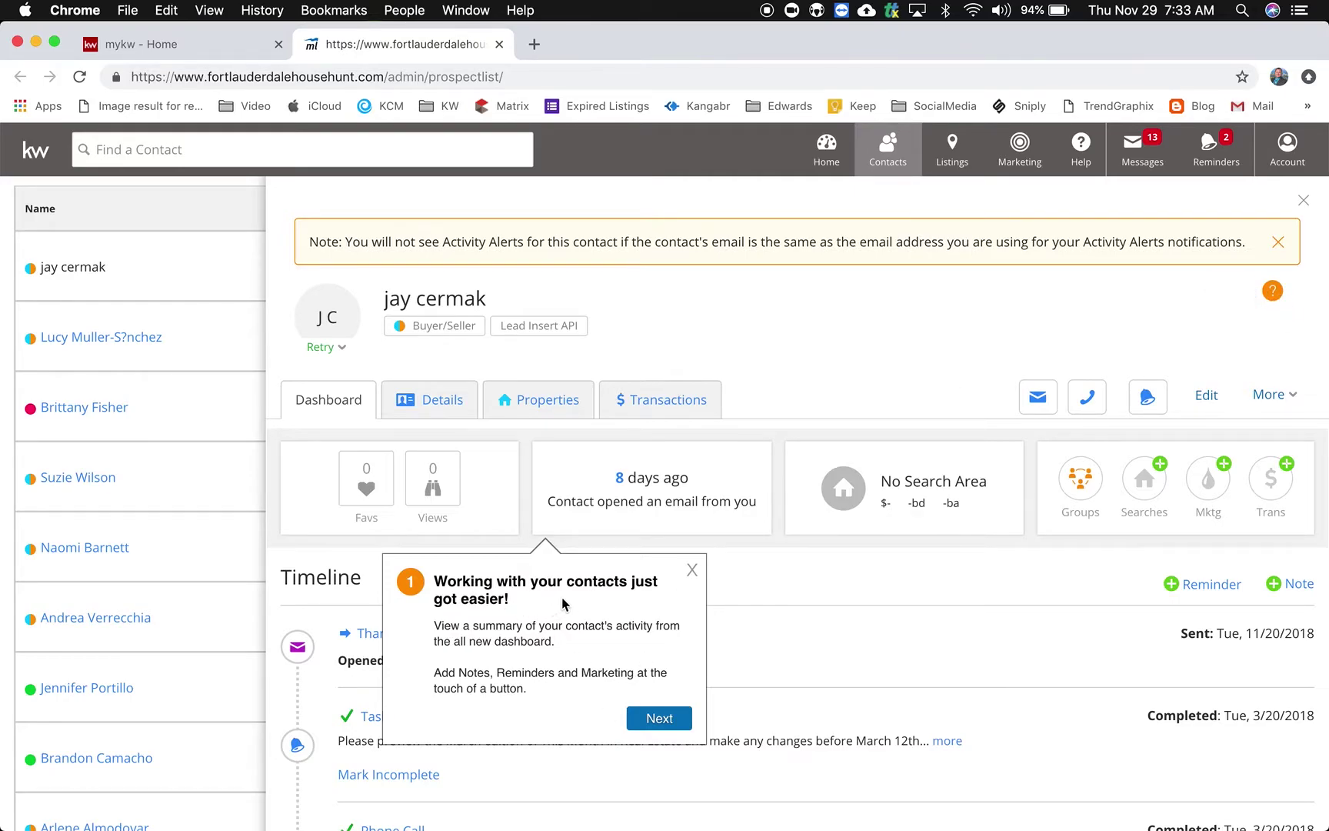
left_click(652, 722)
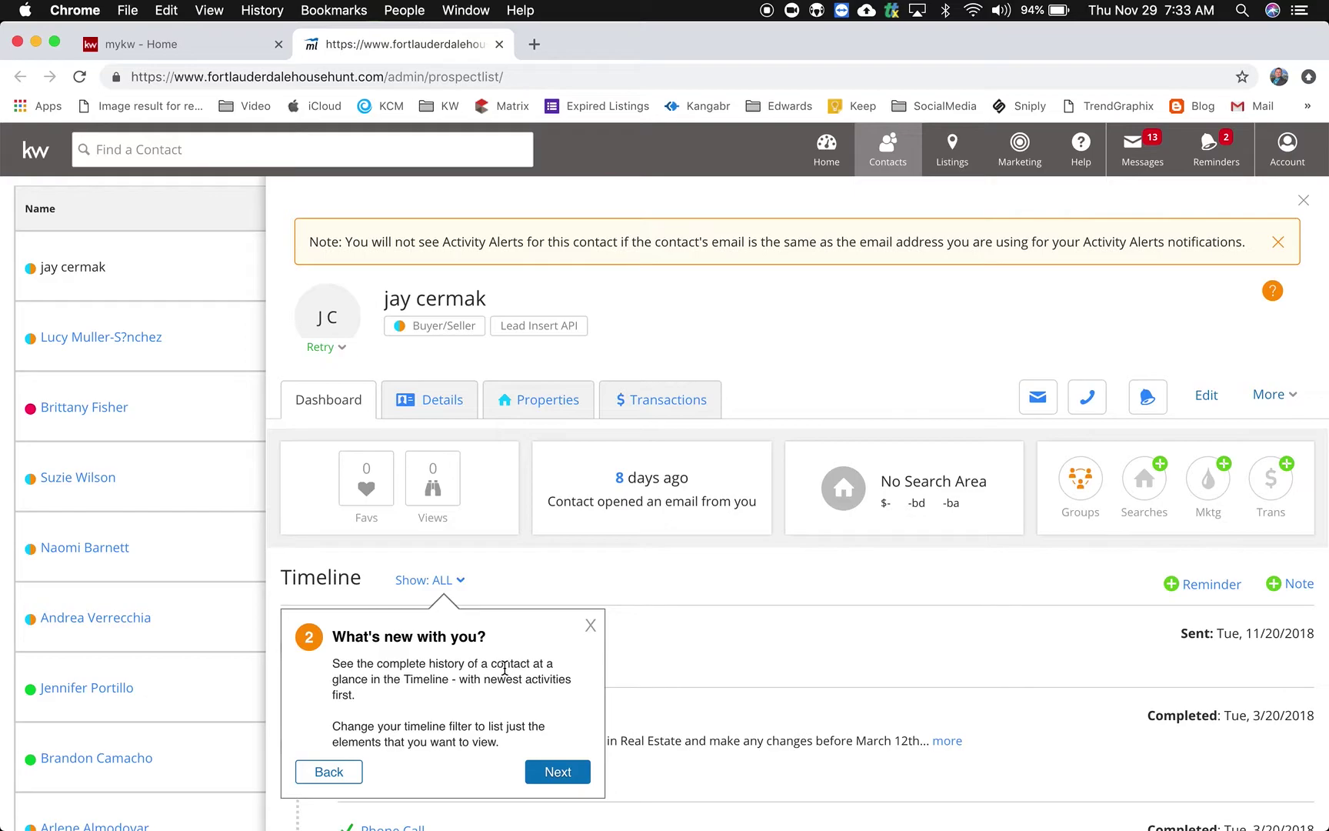
Step: Set the timeline filter to All, review older entries, and view the contact's groups
left_click(457, 583)
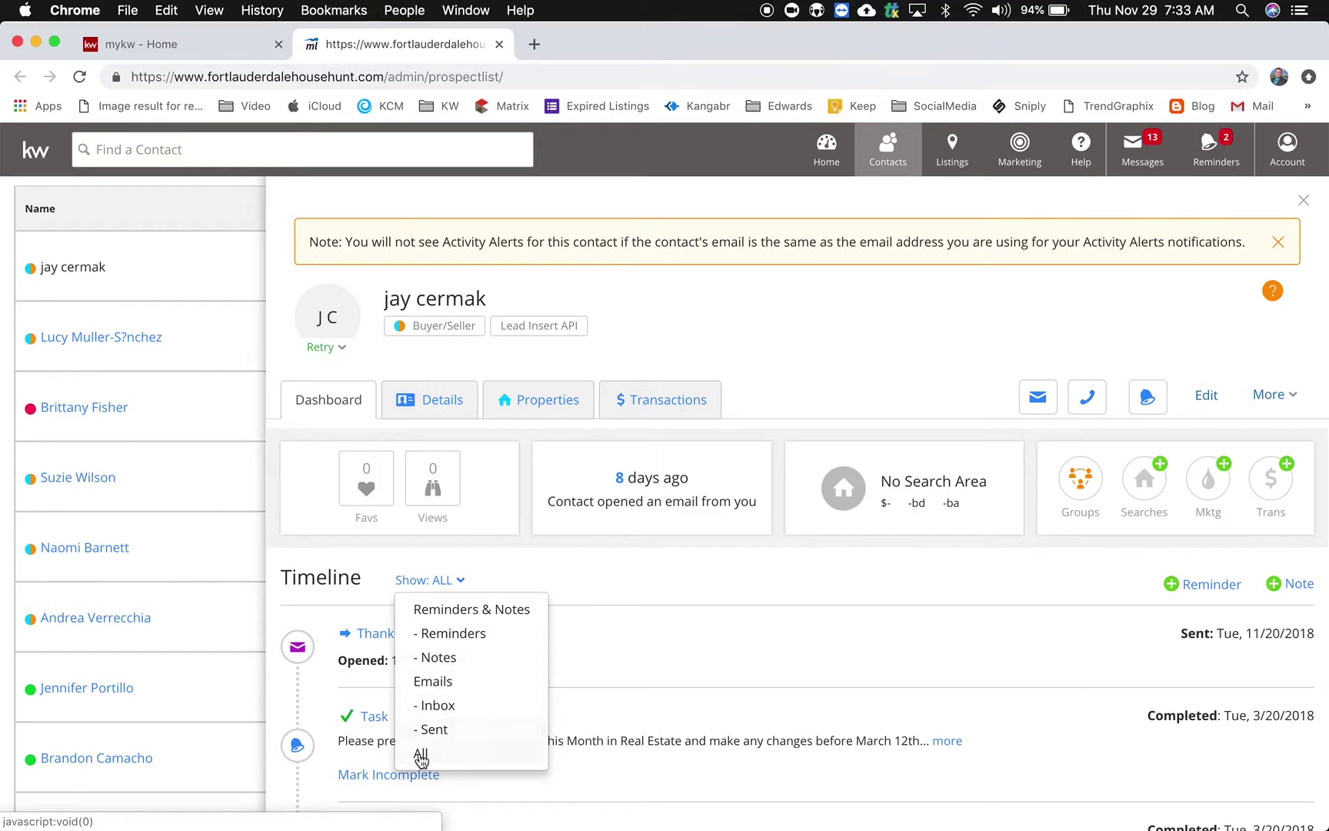
left_click(645, 591)
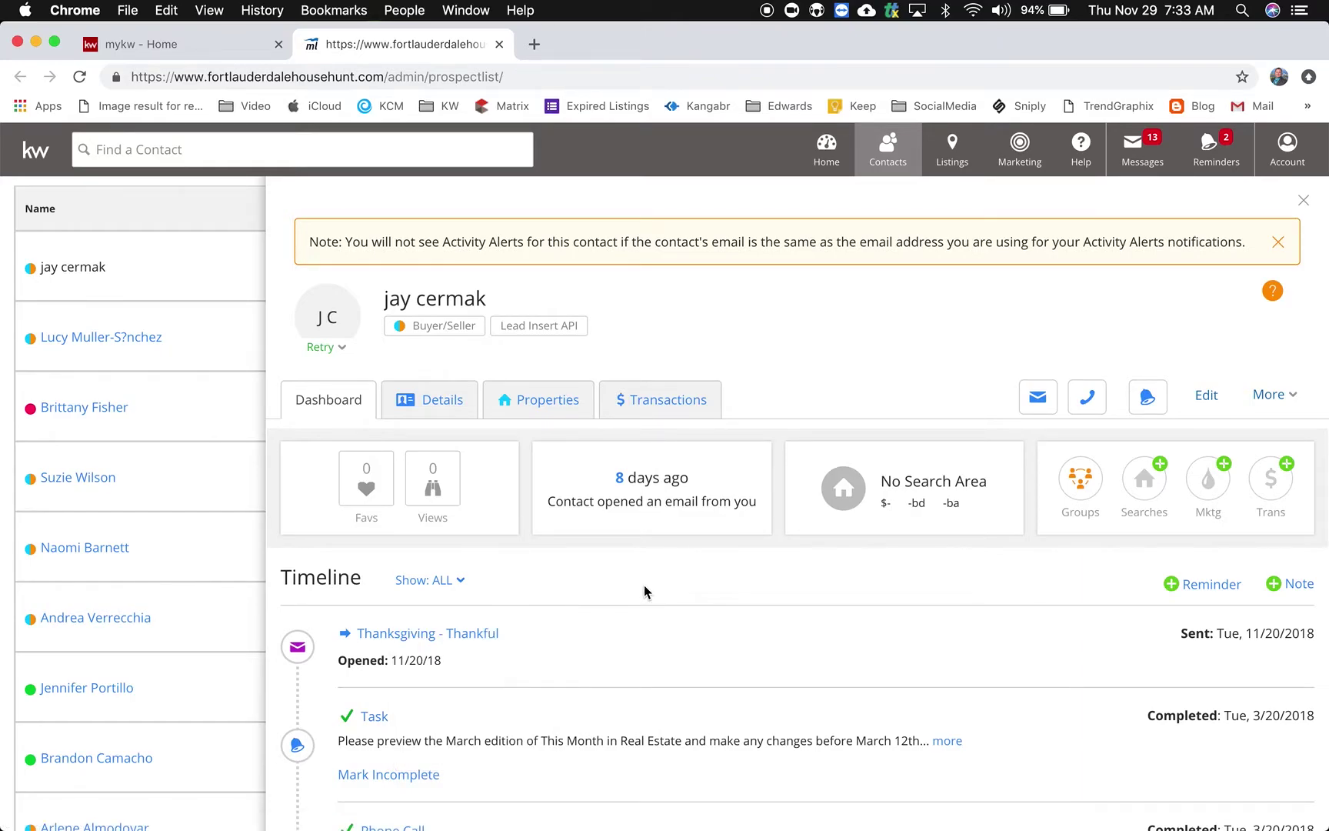
scroll(644, 591, "down", 10)
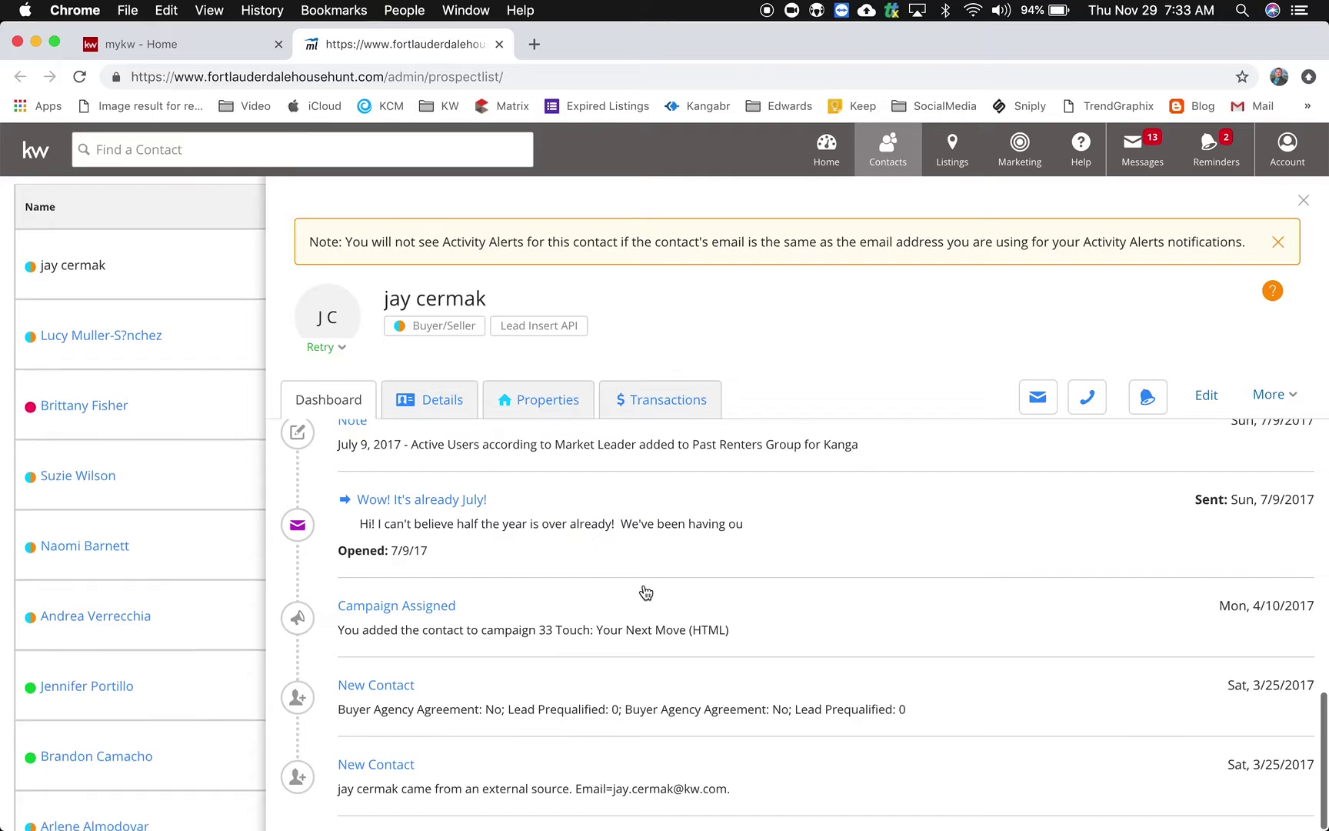
scroll(645, 591, "down", 3)
scroll(644, 591, "up", 10)
scroll(645, 589, "down", 3)
scroll(643, 589, "down", 5)
scroll(644, 589, "up", 10)
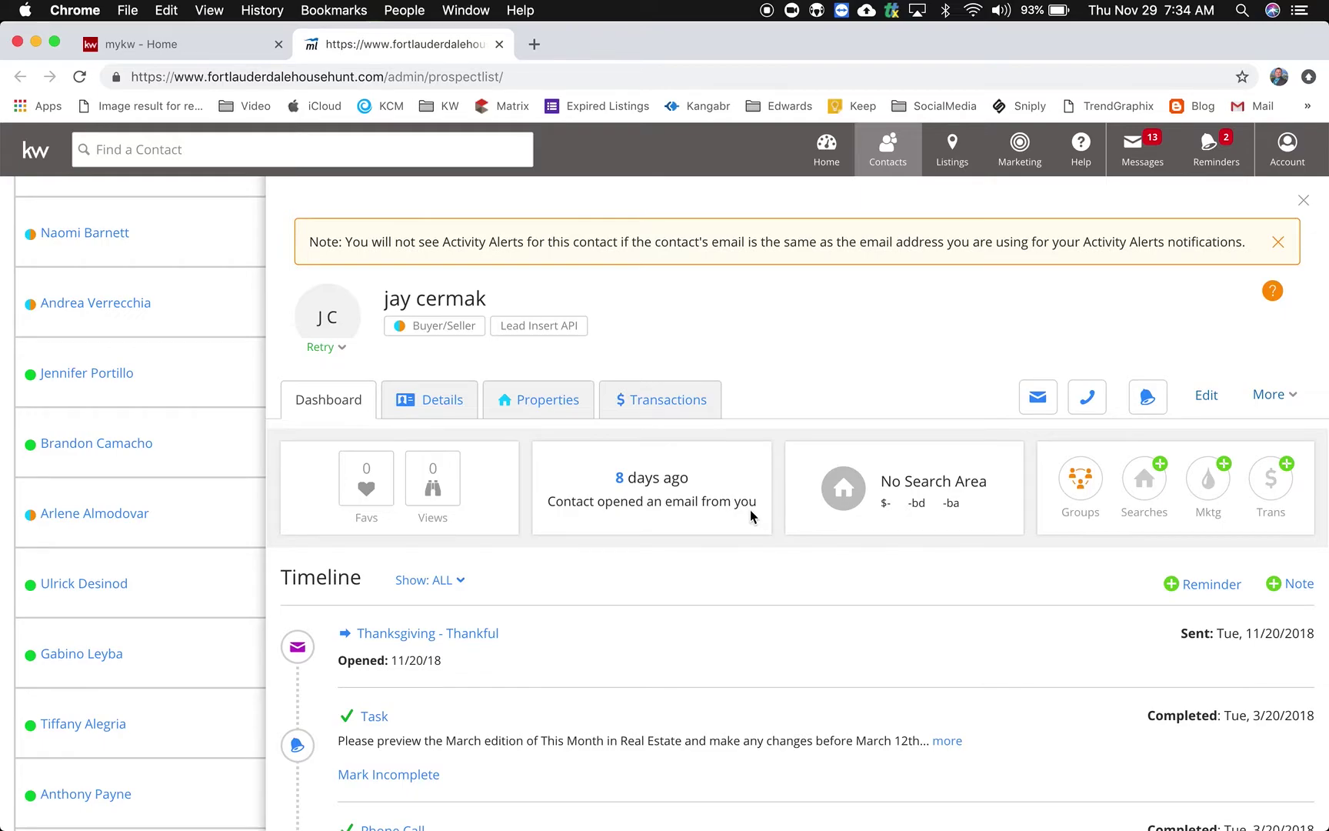
scroll(66, 370, "up", 5)
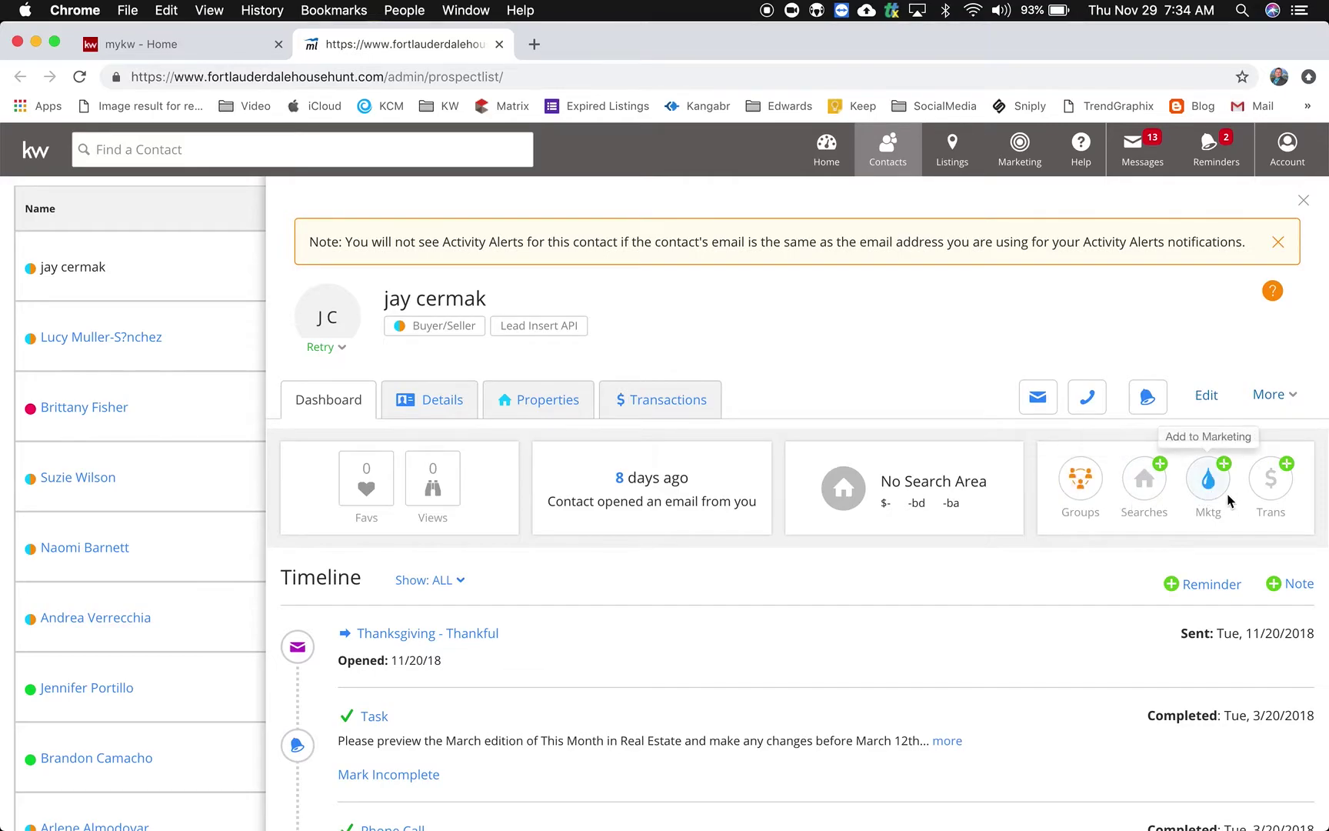
left_click(1080, 480)
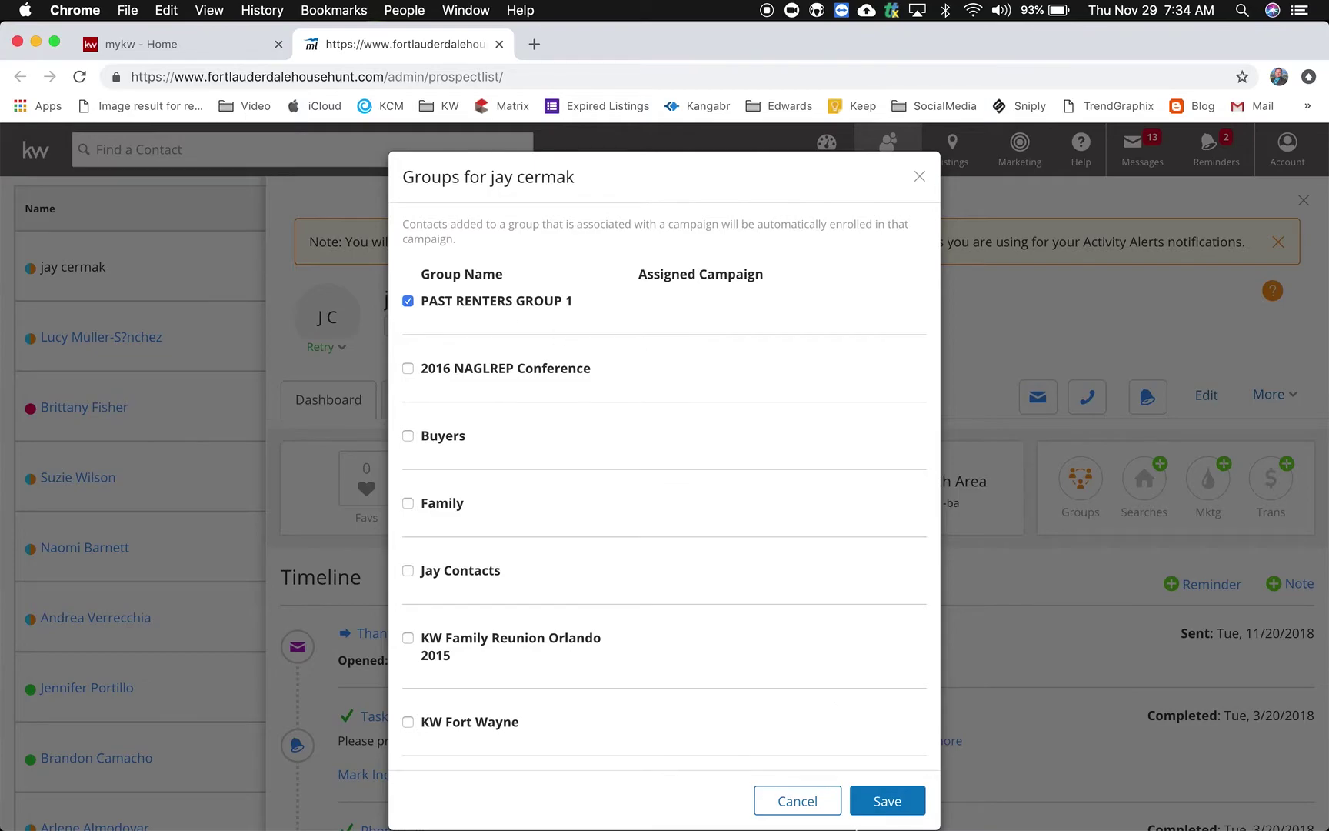
Step: Close the groups list and a new saved listing search without changes
left_click(769, 802)
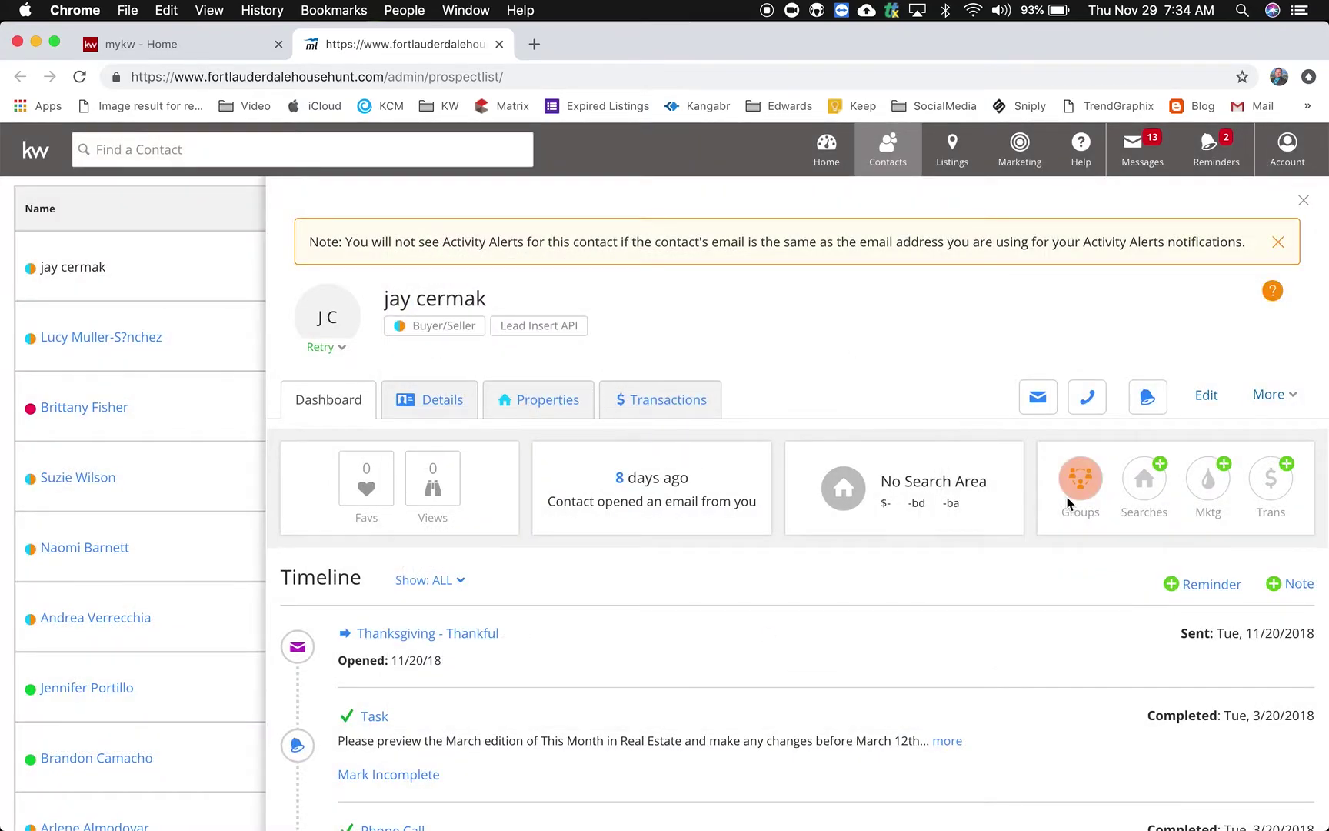
left_click(1146, 478)
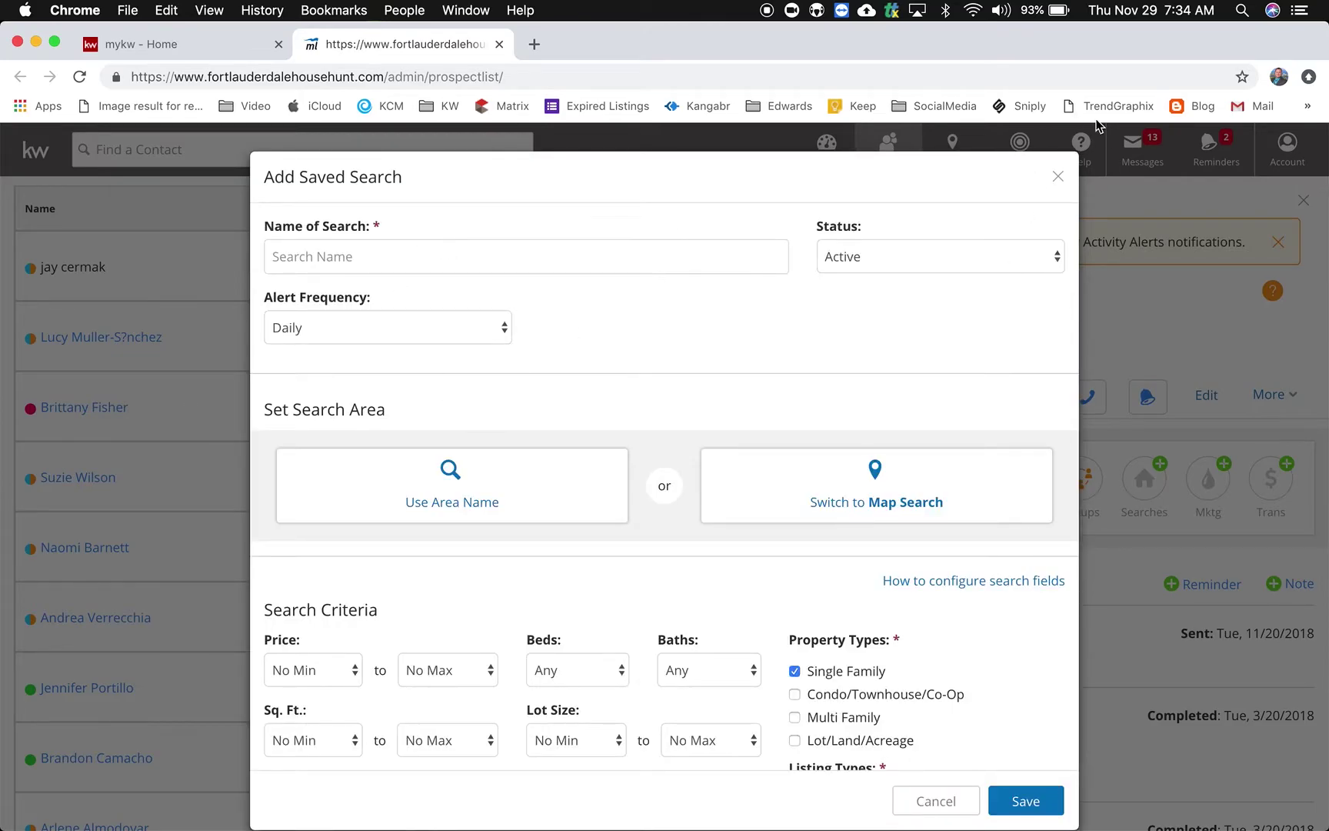
left_click(1058, 176)
Step: Enroll the contact in the 12 Direct: A Happy and Healthy Home [Team] (HTML) campaign
left_click(1210, 483)
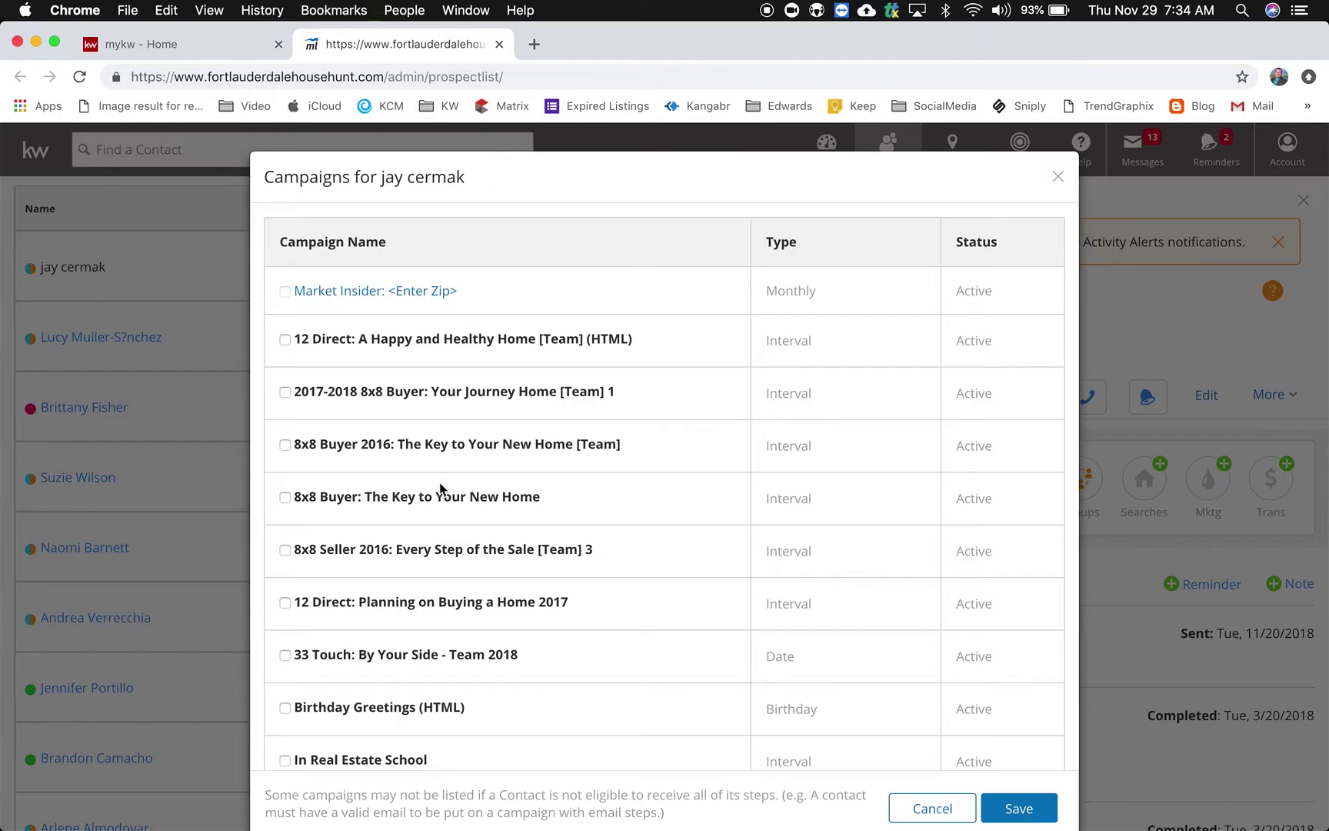
scroll(439, 481, "down", 5)
scroll(438, 477, "up", 5)
left_click(284, 340)
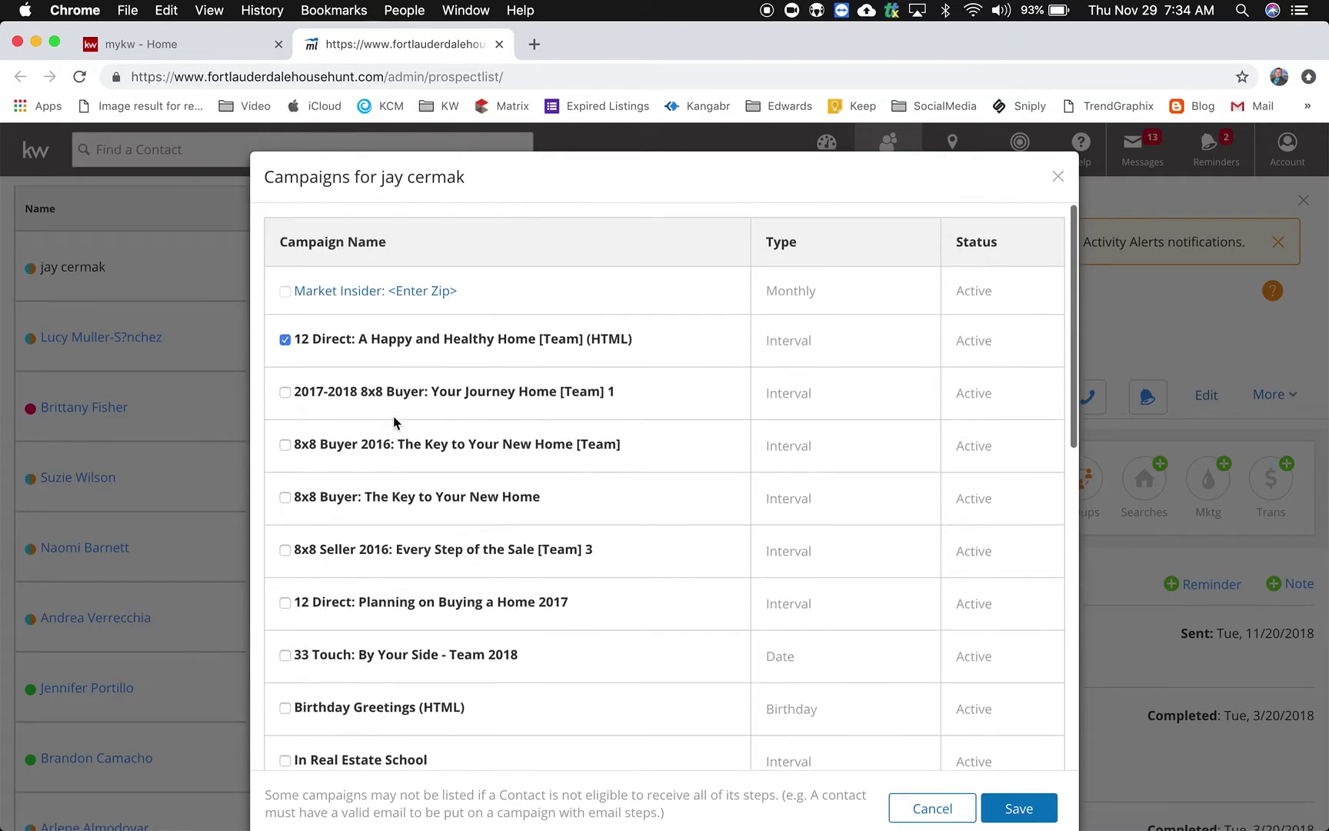
left_click(1013, 809)
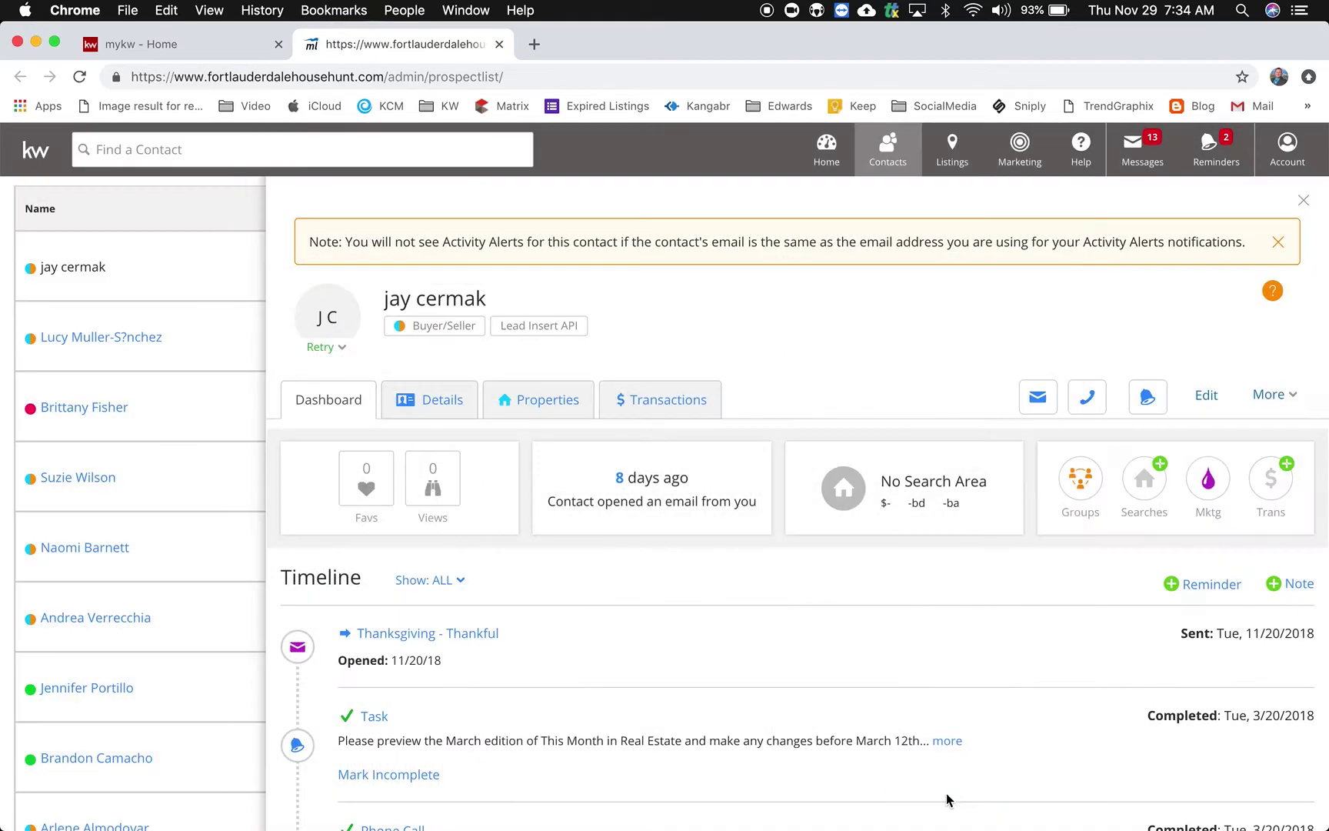
left_click(1213, 498)
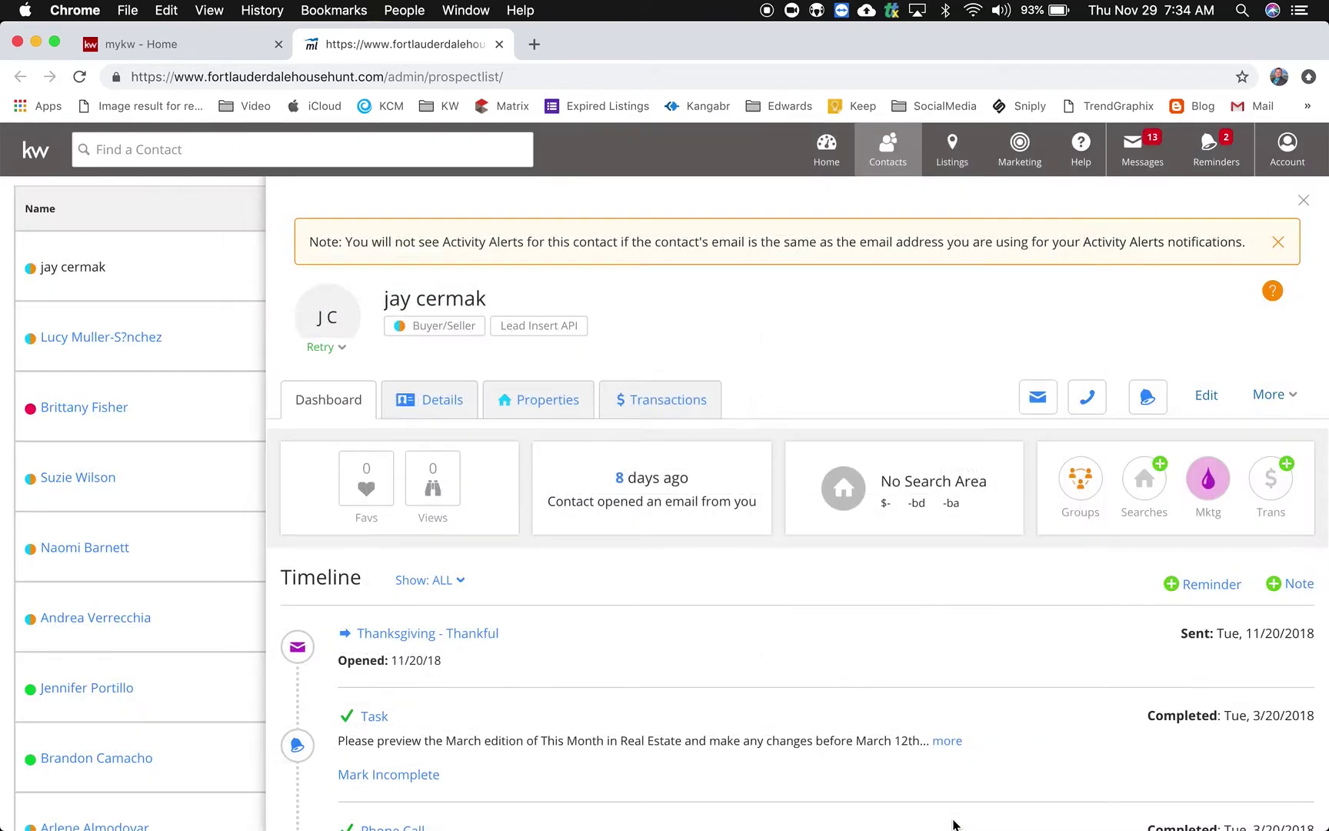
Step: Abandon a transaction form and a reminder unsaved, then start a blank note for the contact
left_click(1289, 469)
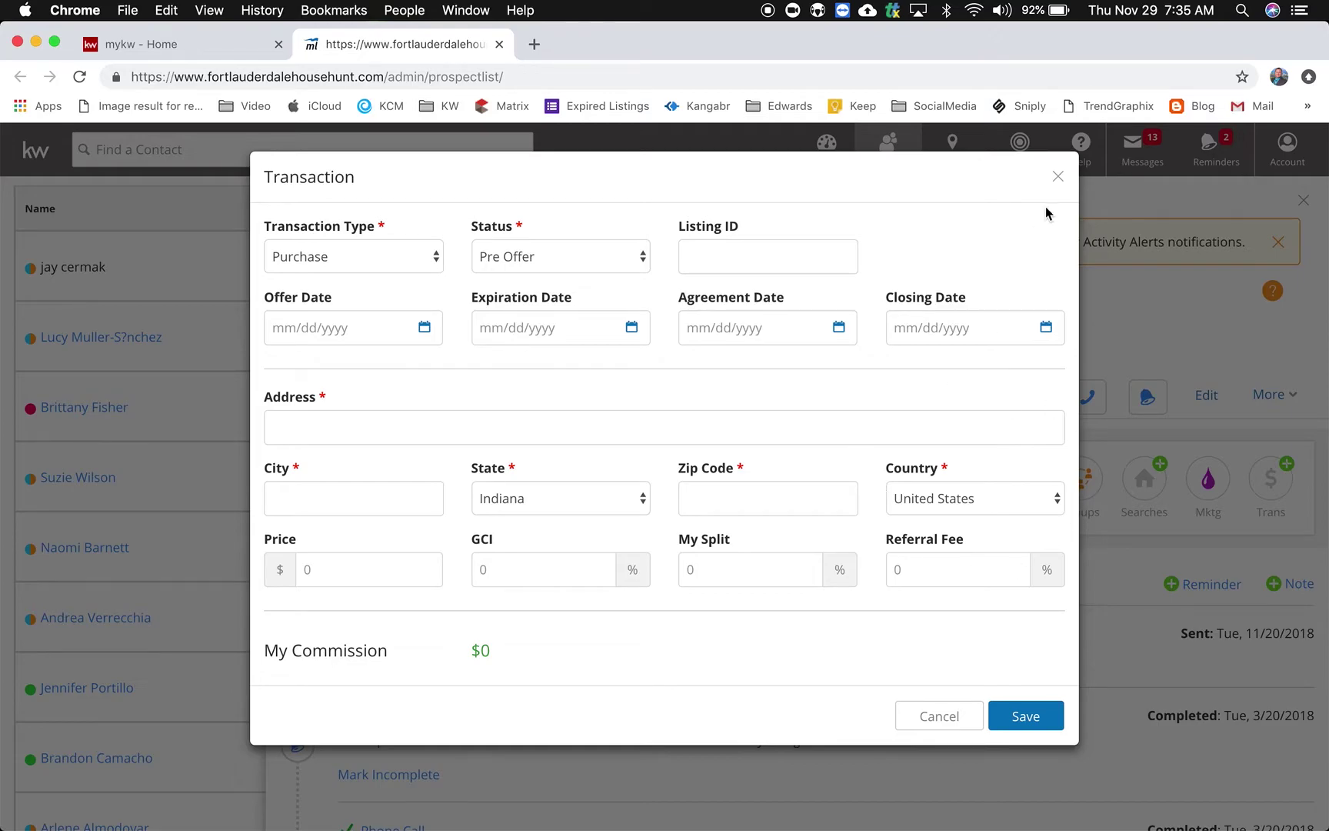
left_click(1058, 179)
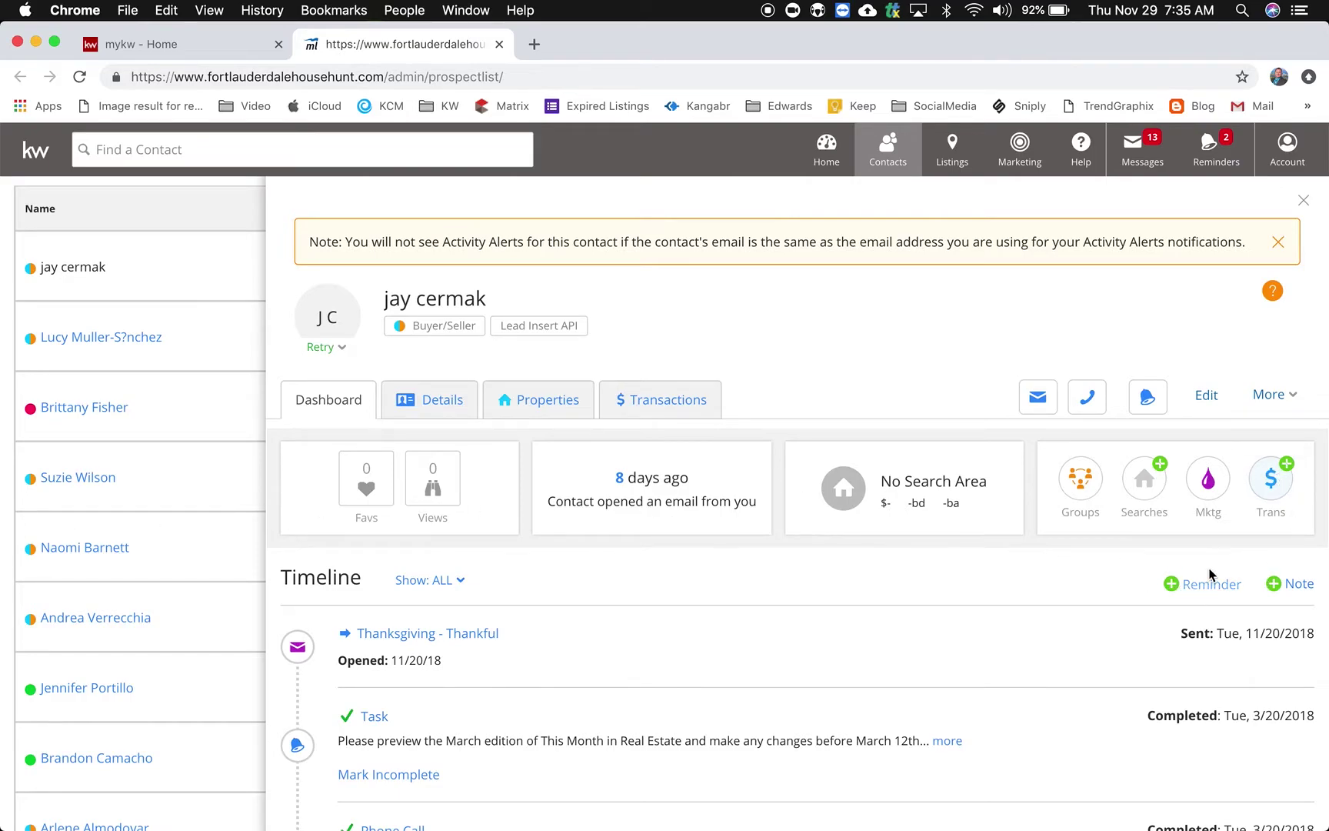
left_click(414, 587)
left_click(1212, 584)
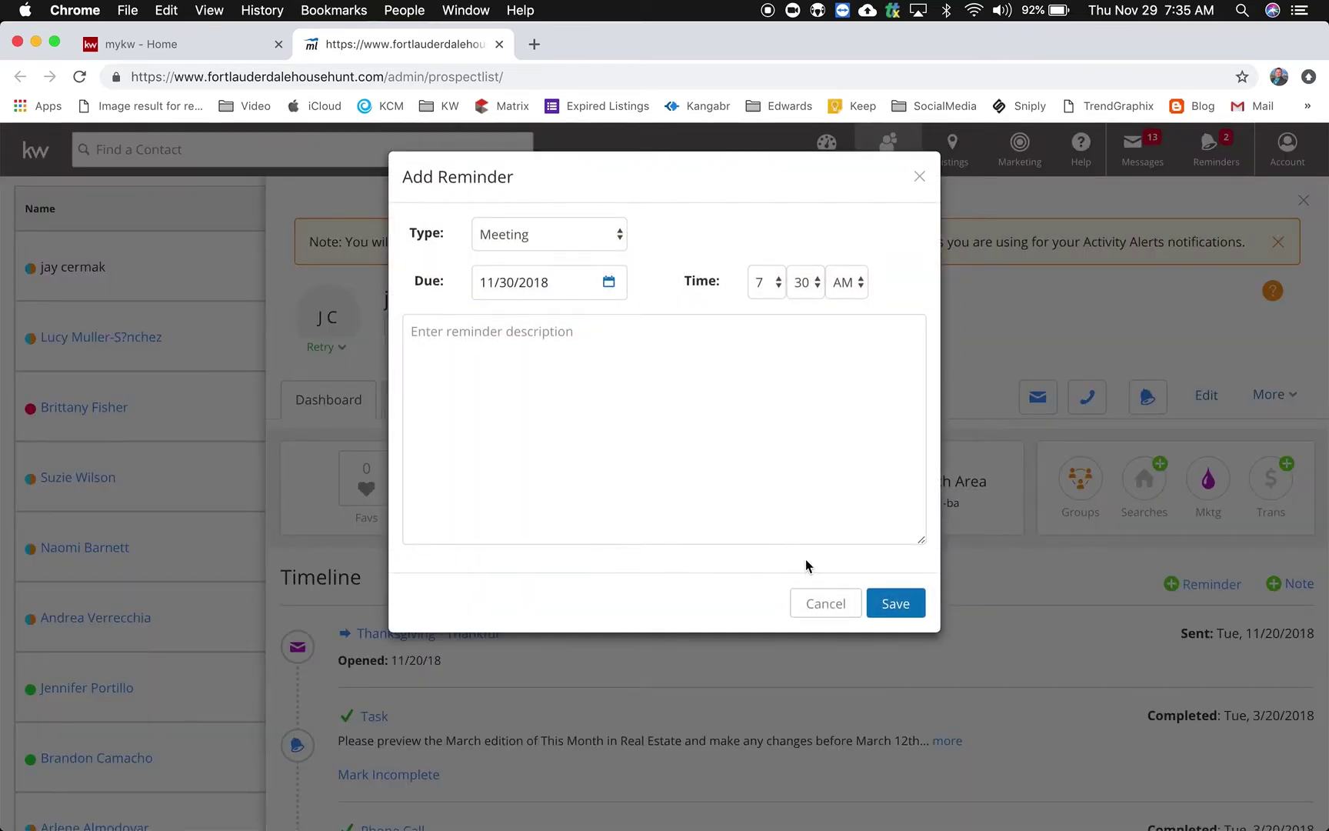
left_click(821, 604)
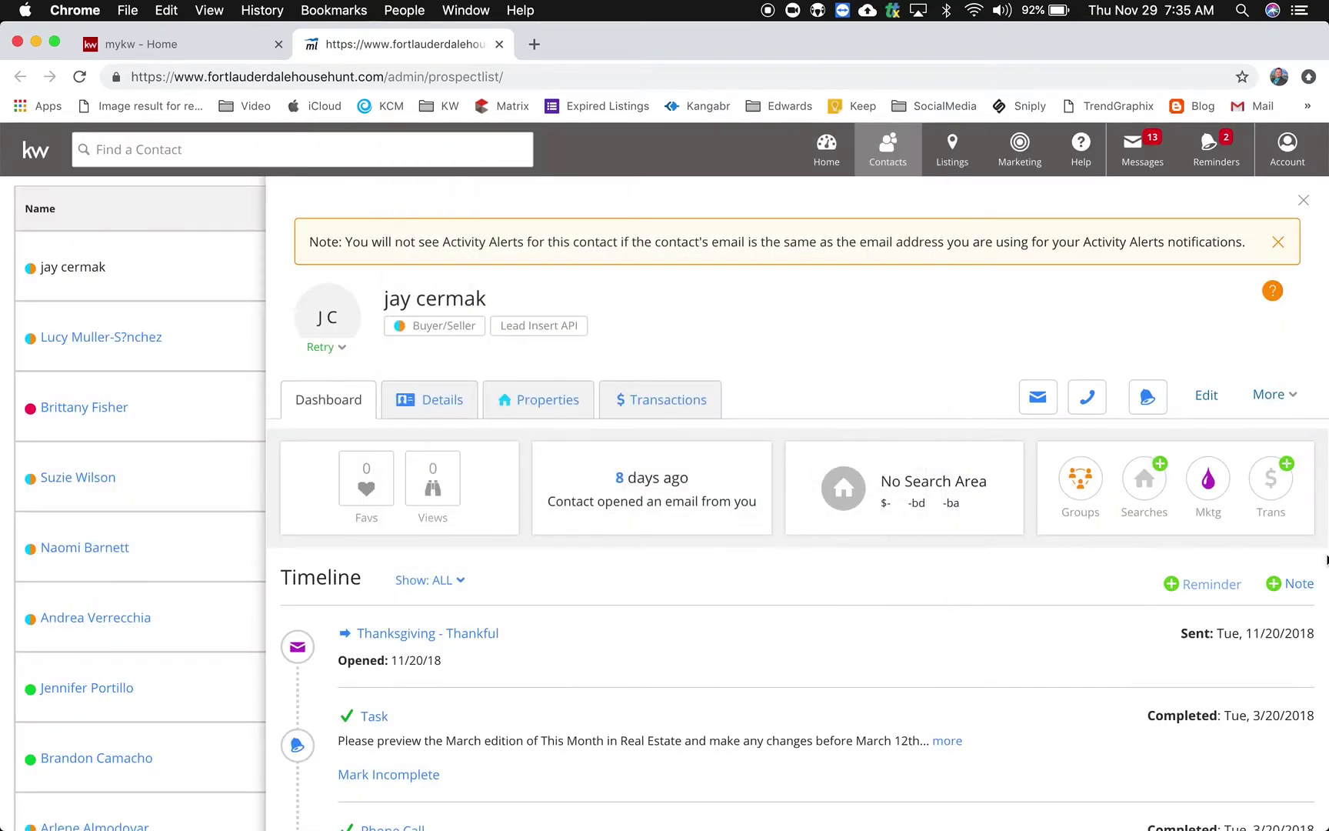
left_click(1278, 584)
left_click(651, 291)
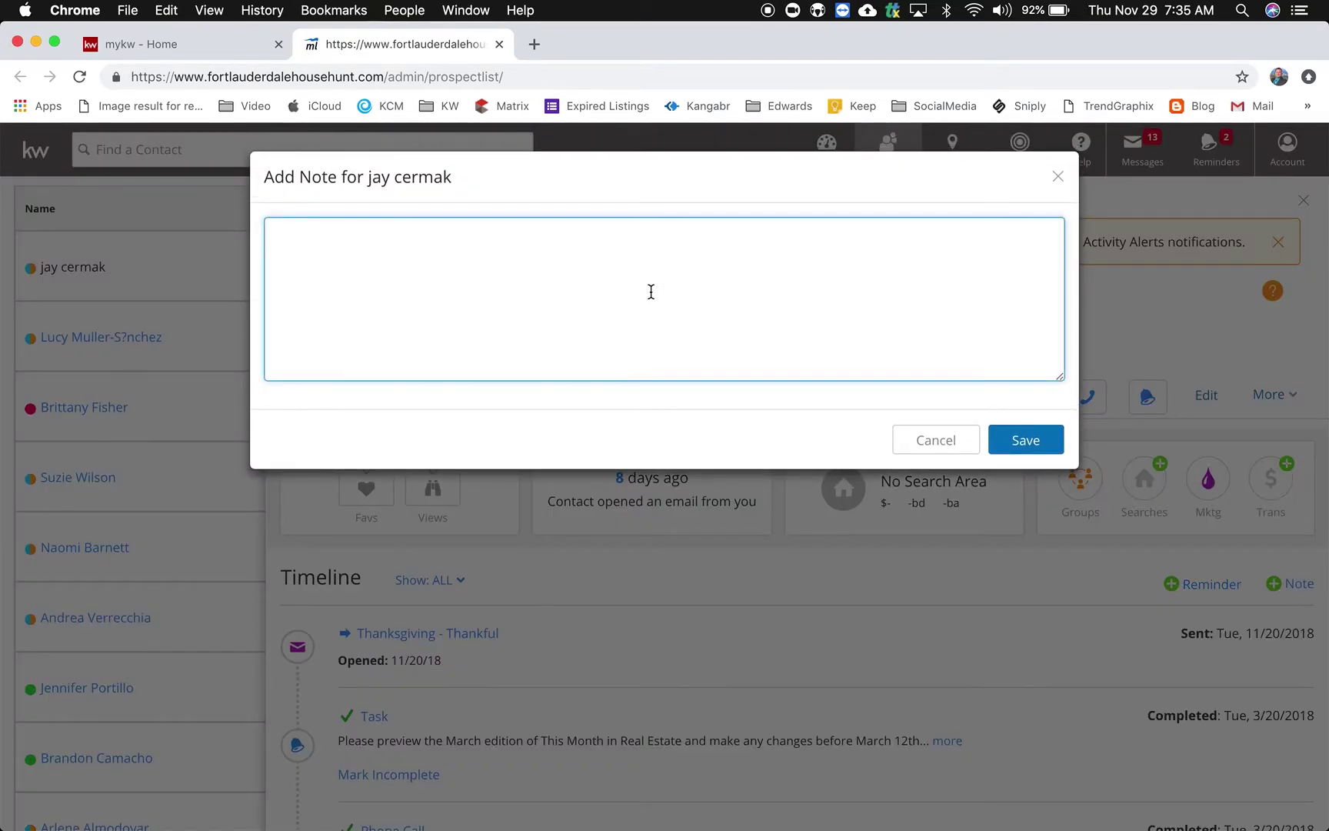
Step: Save the note 'This is a Test 11/29/2018' and show the contact's Details tab
type("This is a Test 11/29/2018")
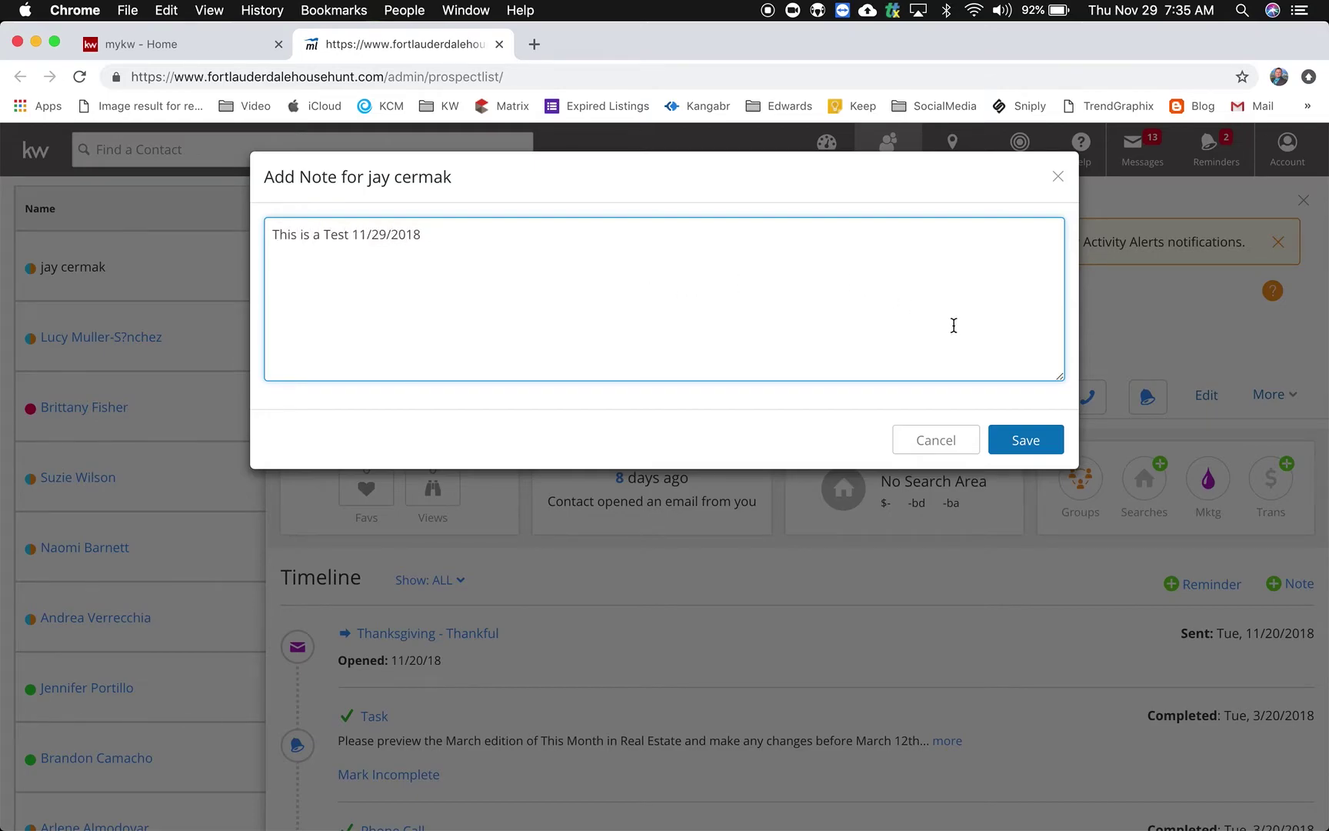
left_click(1025, 440)
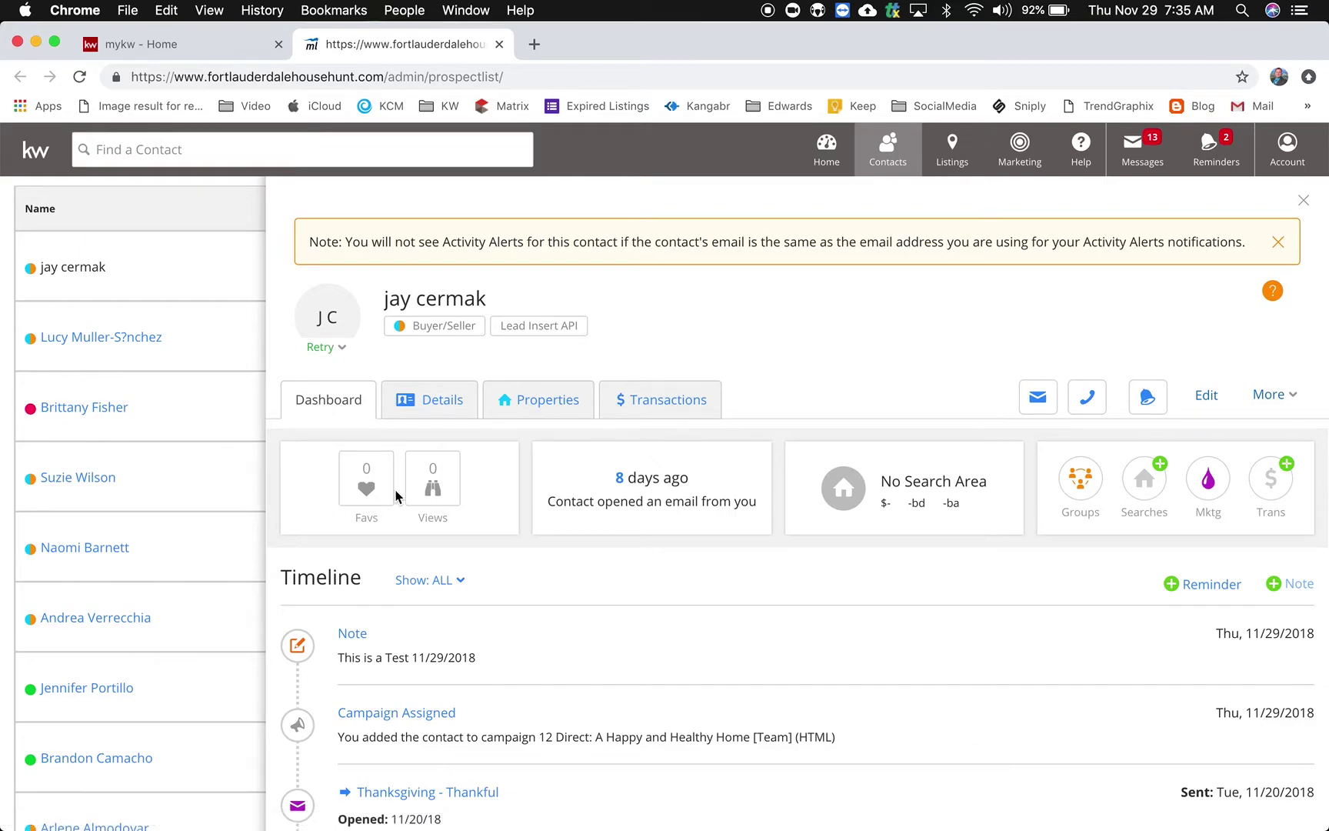
left_click(435, 402)
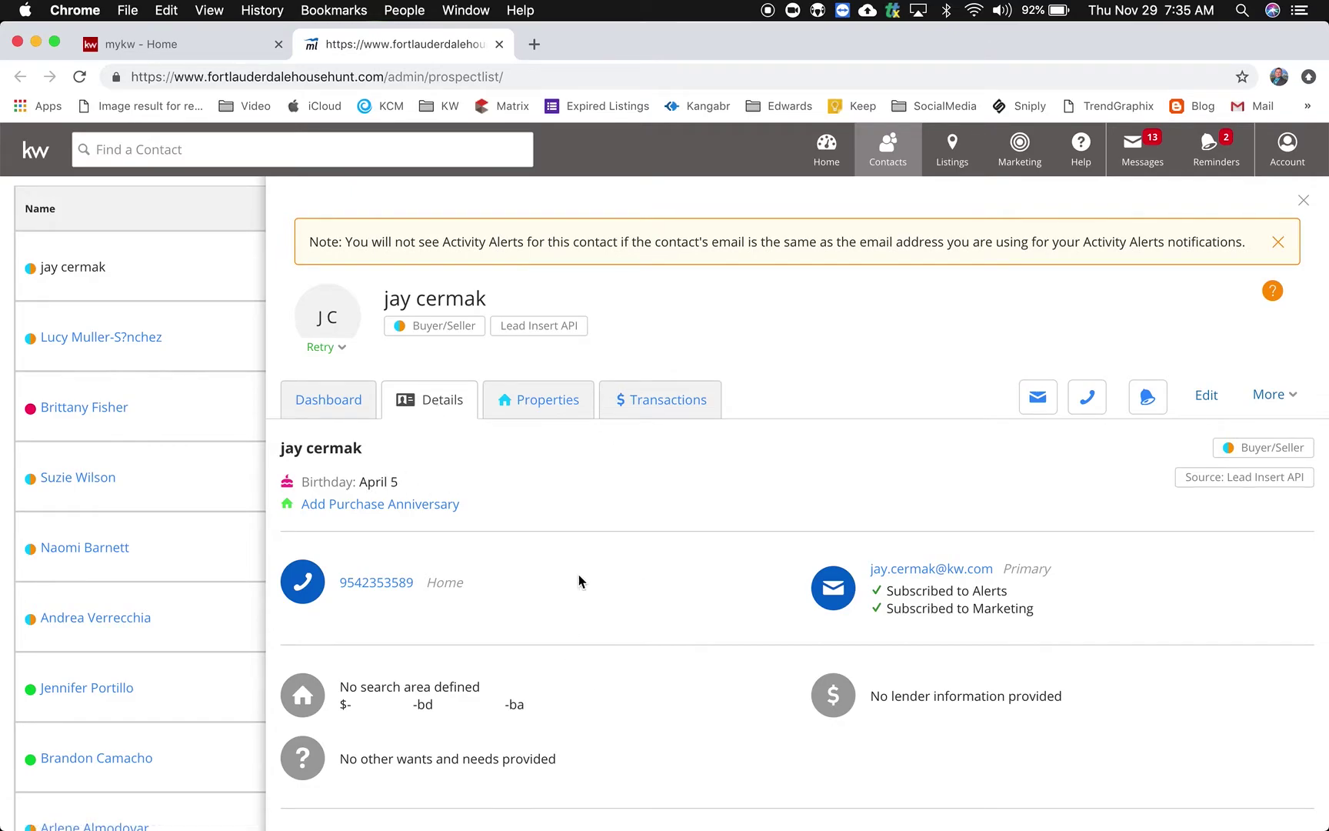
Step: Scroll through the contact's Details and Properties tabs
scroll(578, 580, "down", 10)
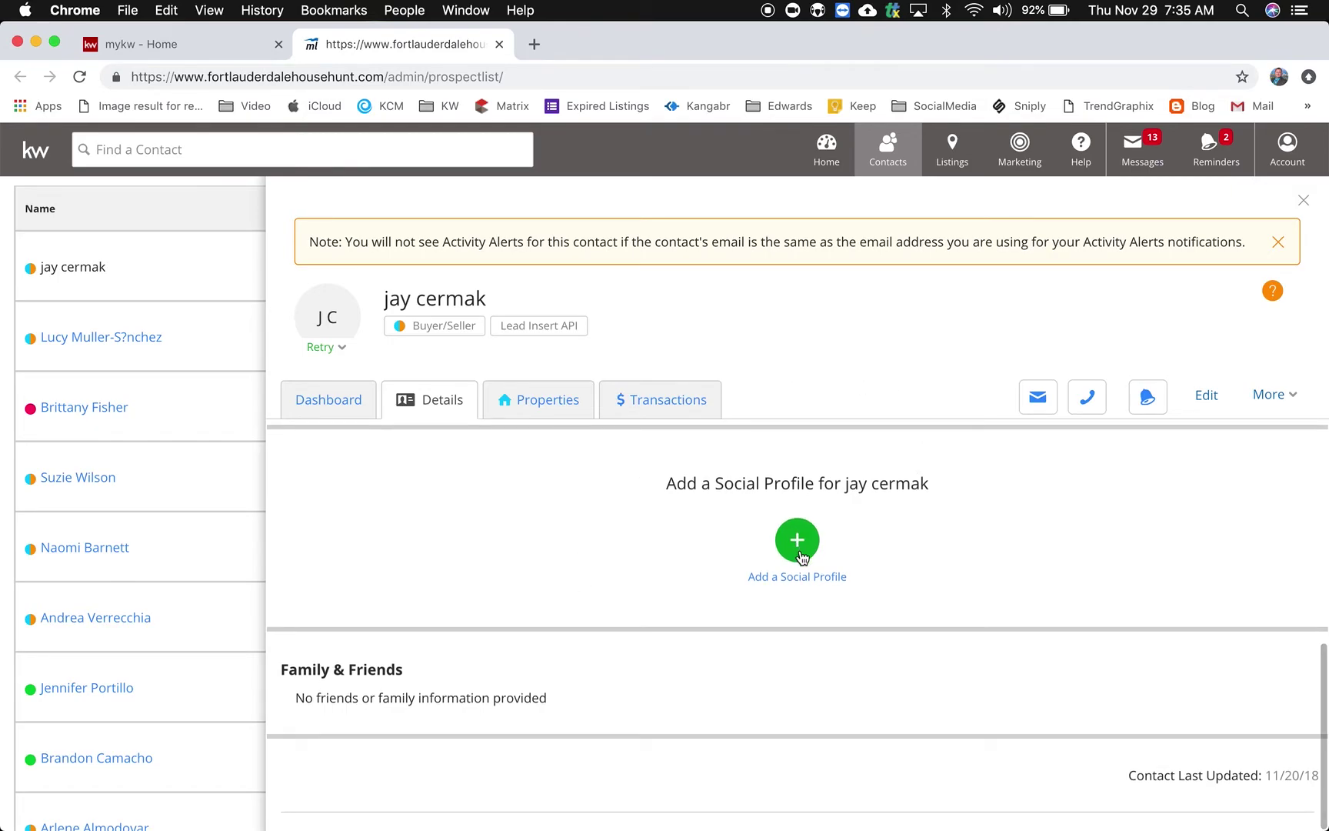
scroll(798, 555, "up", 10)
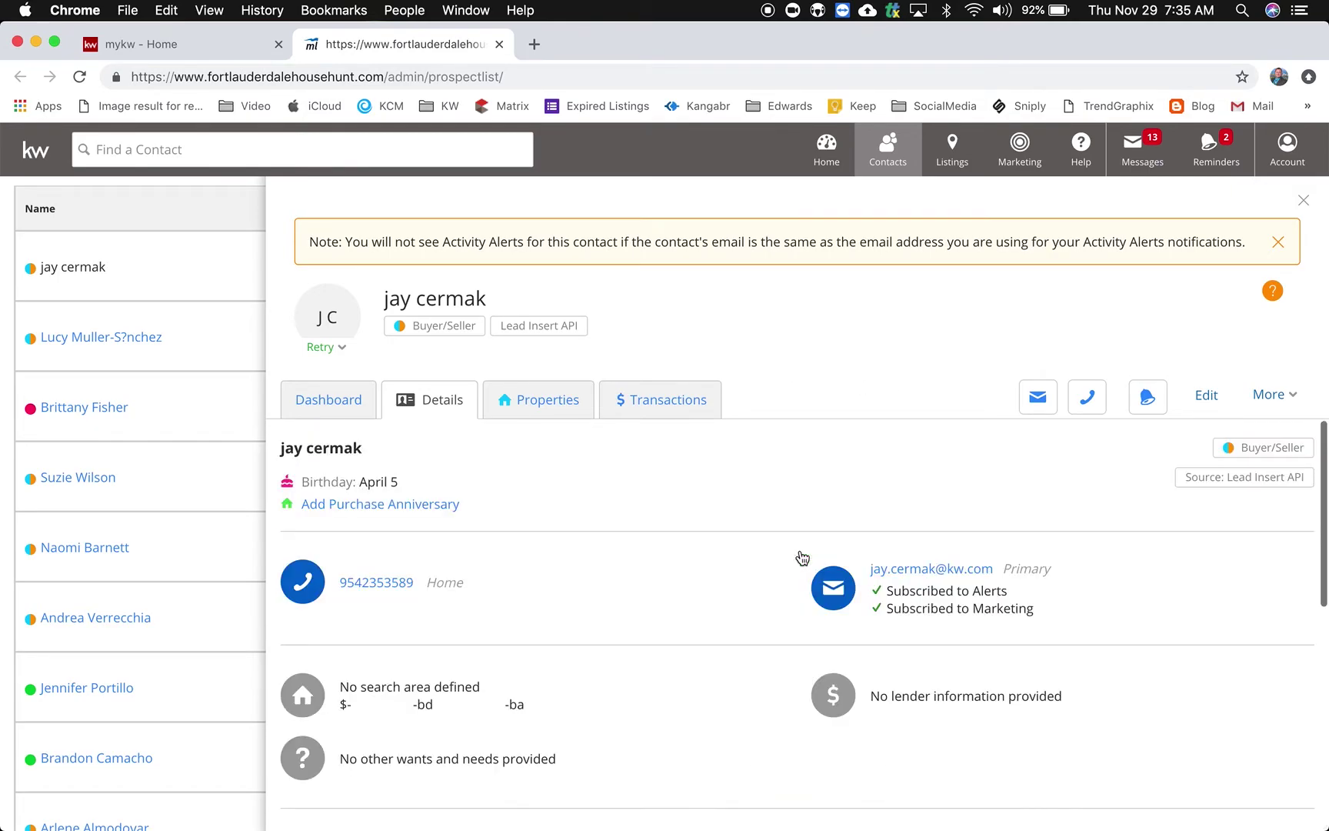
left_click(550, 402)
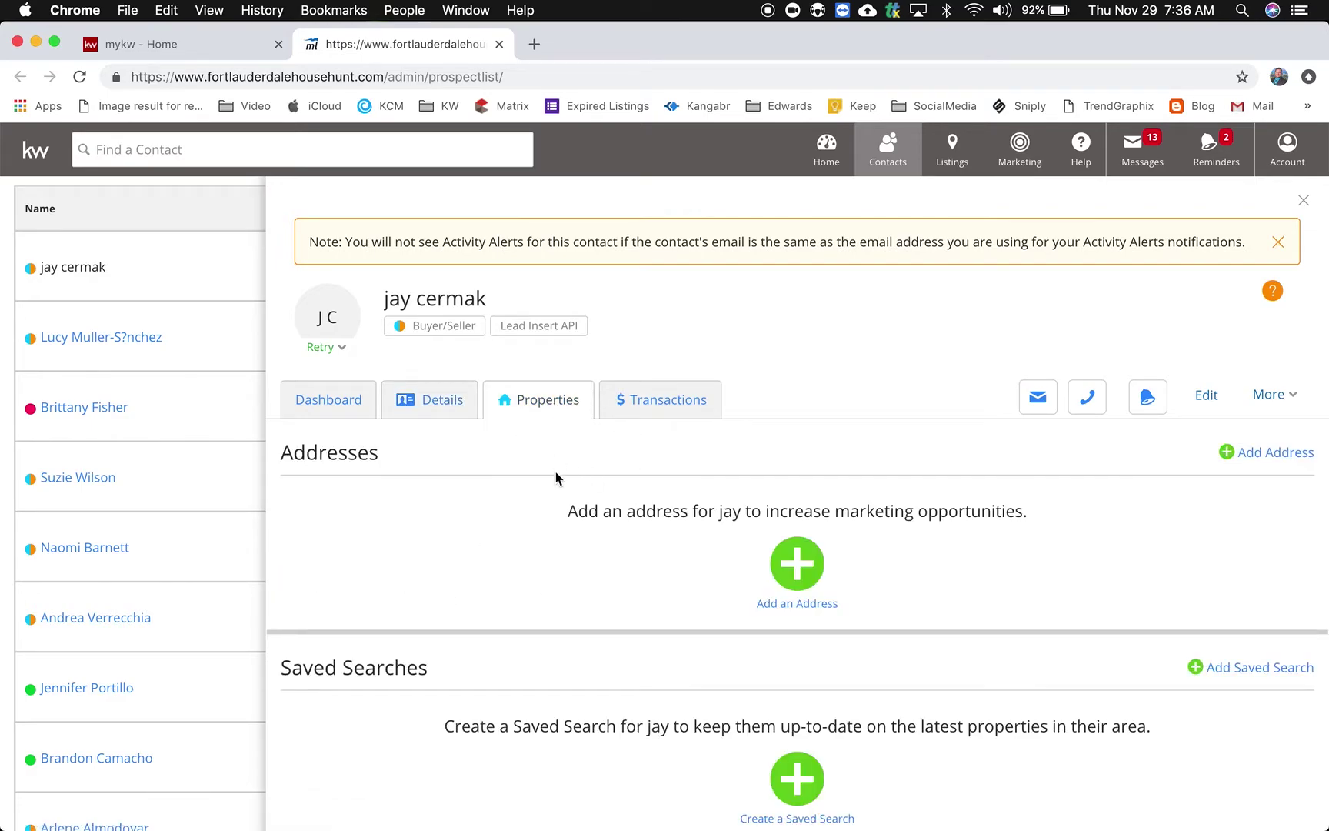
scroll(567, 522, "down", 5)
scroll(567, 522, "up", 5)
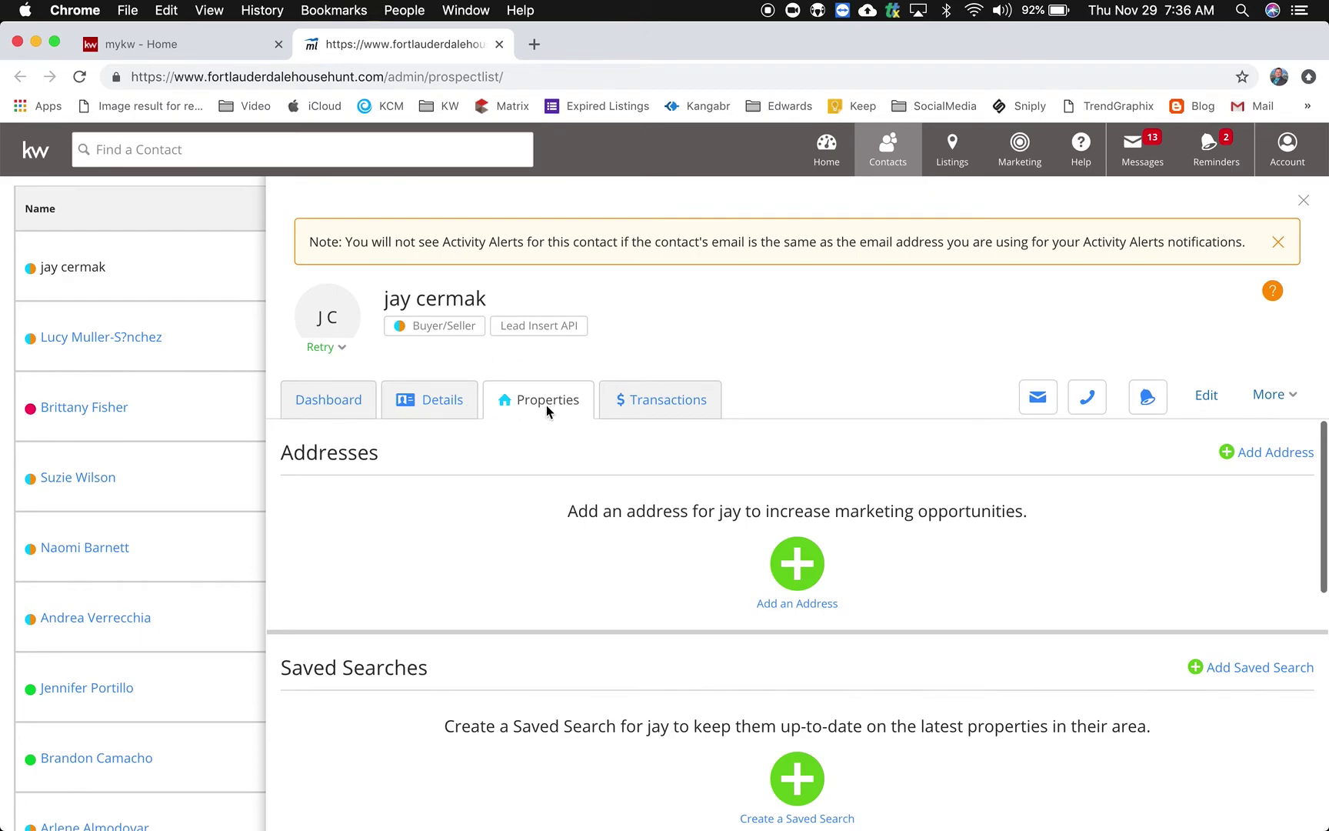
Step: Check the Transactions tab, then return to the Dashboard and show the contact's email addresses
left_click(680, 400)
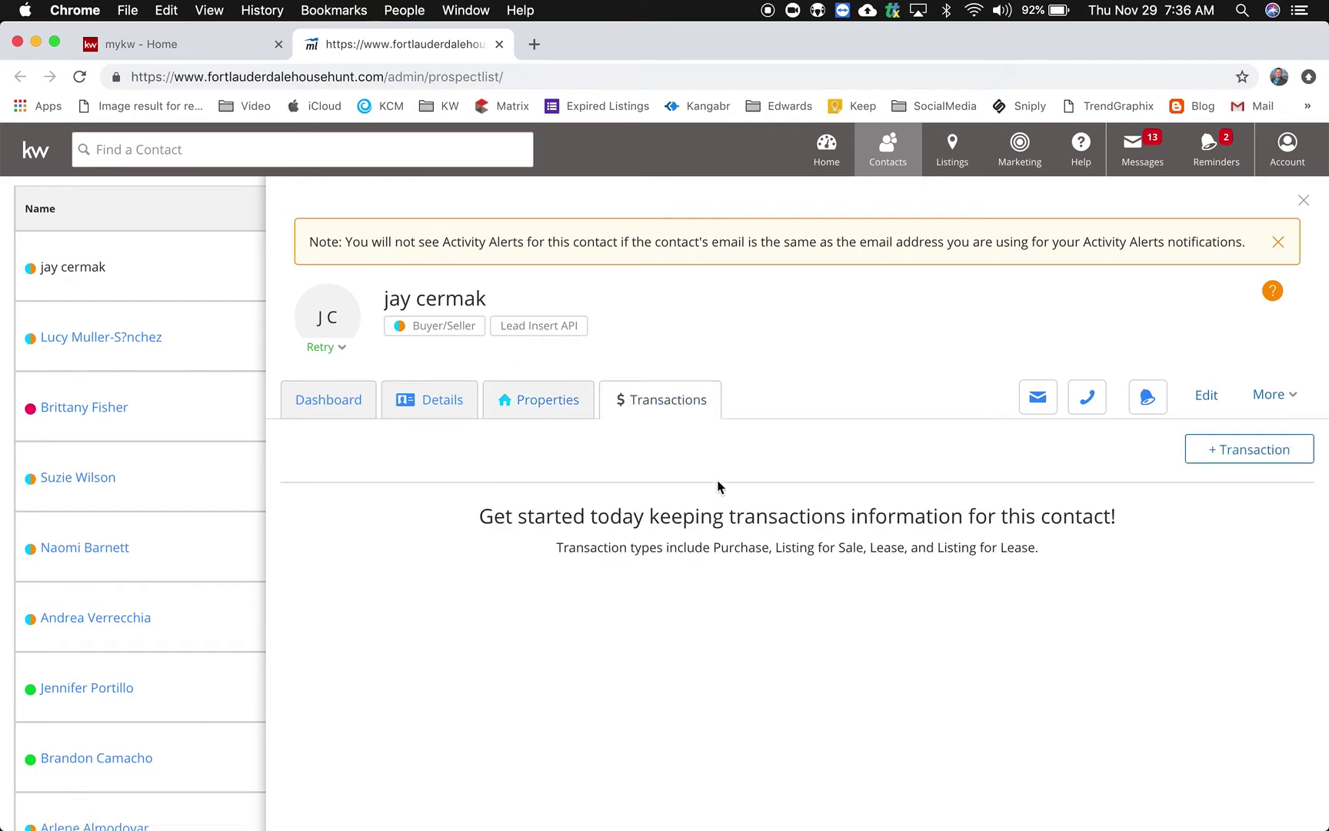
scroll(721, 475, "down", 2)
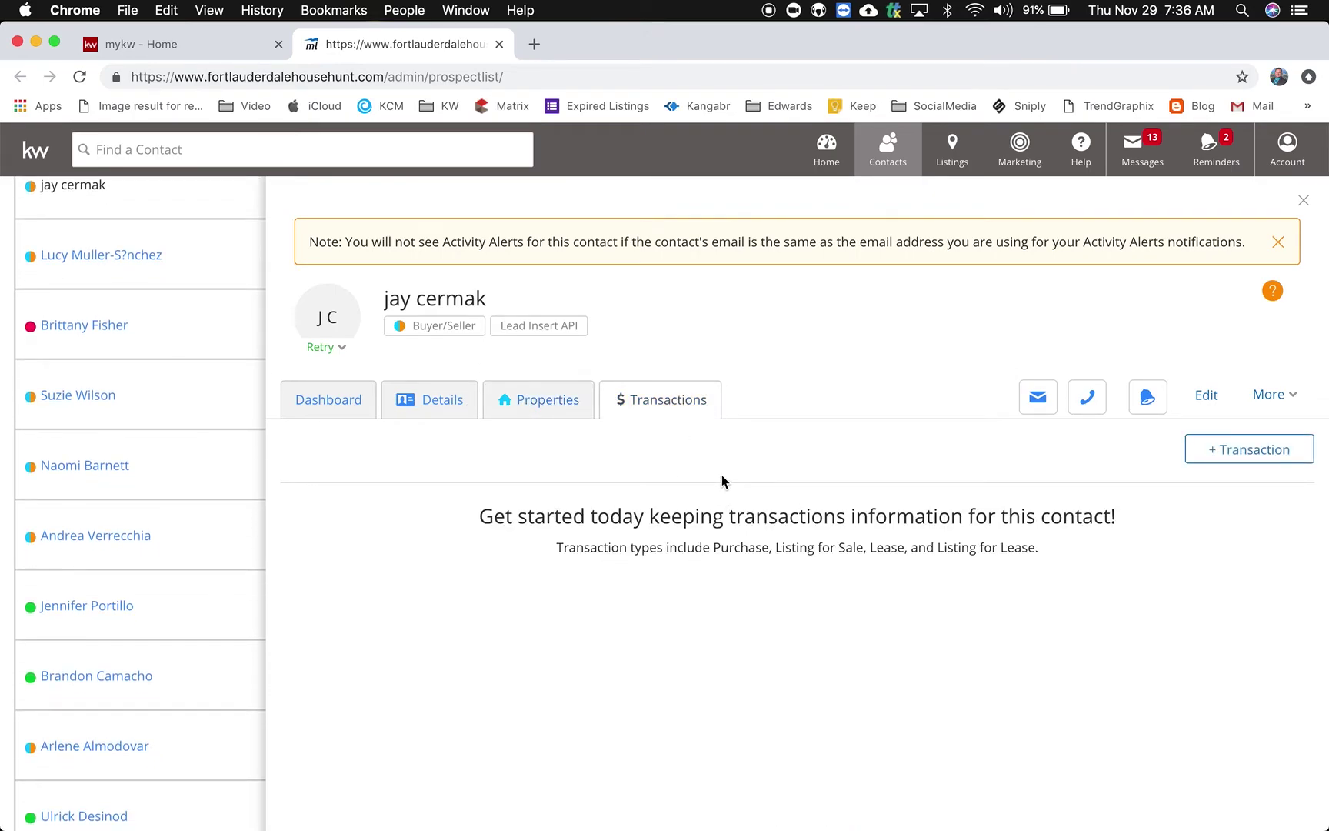
scroll(722, 475, "up", 2)
left_click(312, 392)
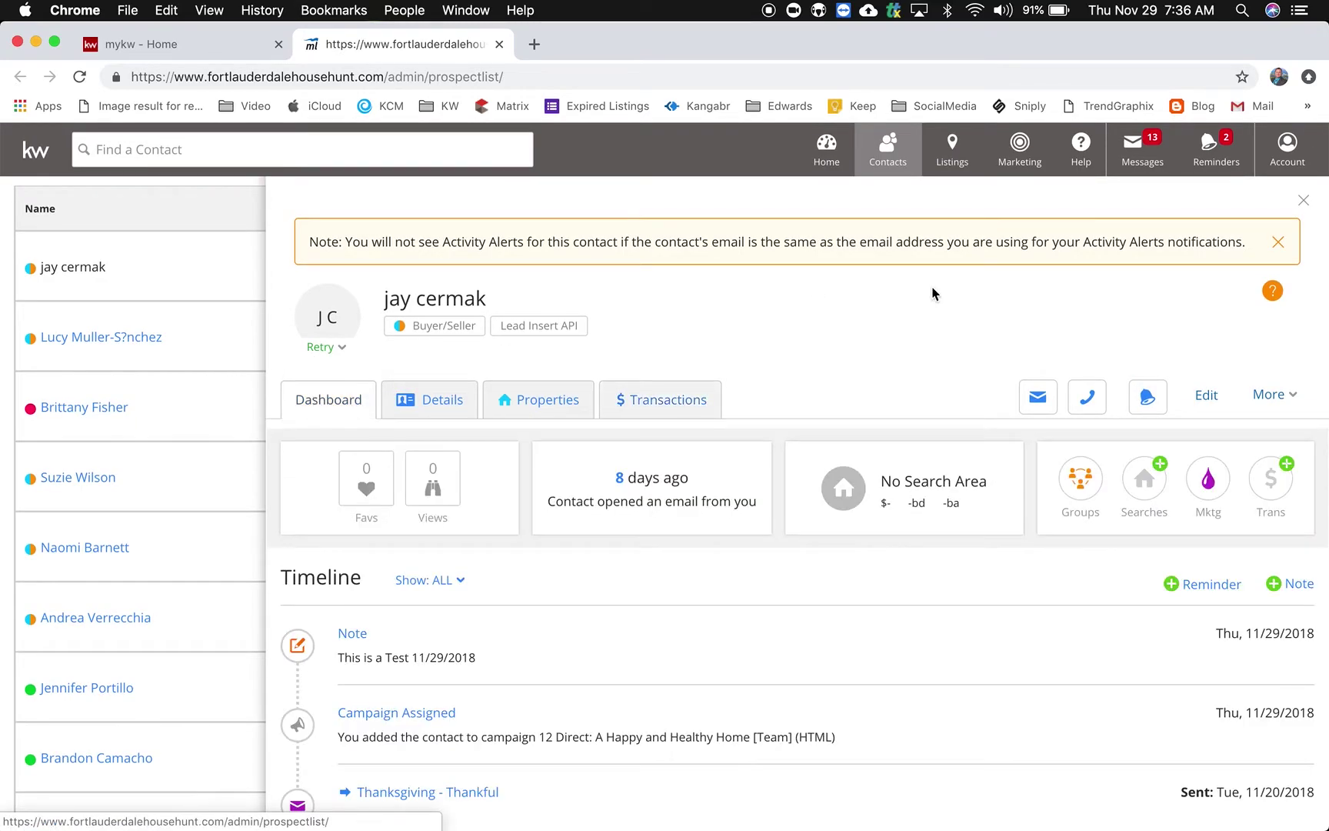
left_click(1038, 406)
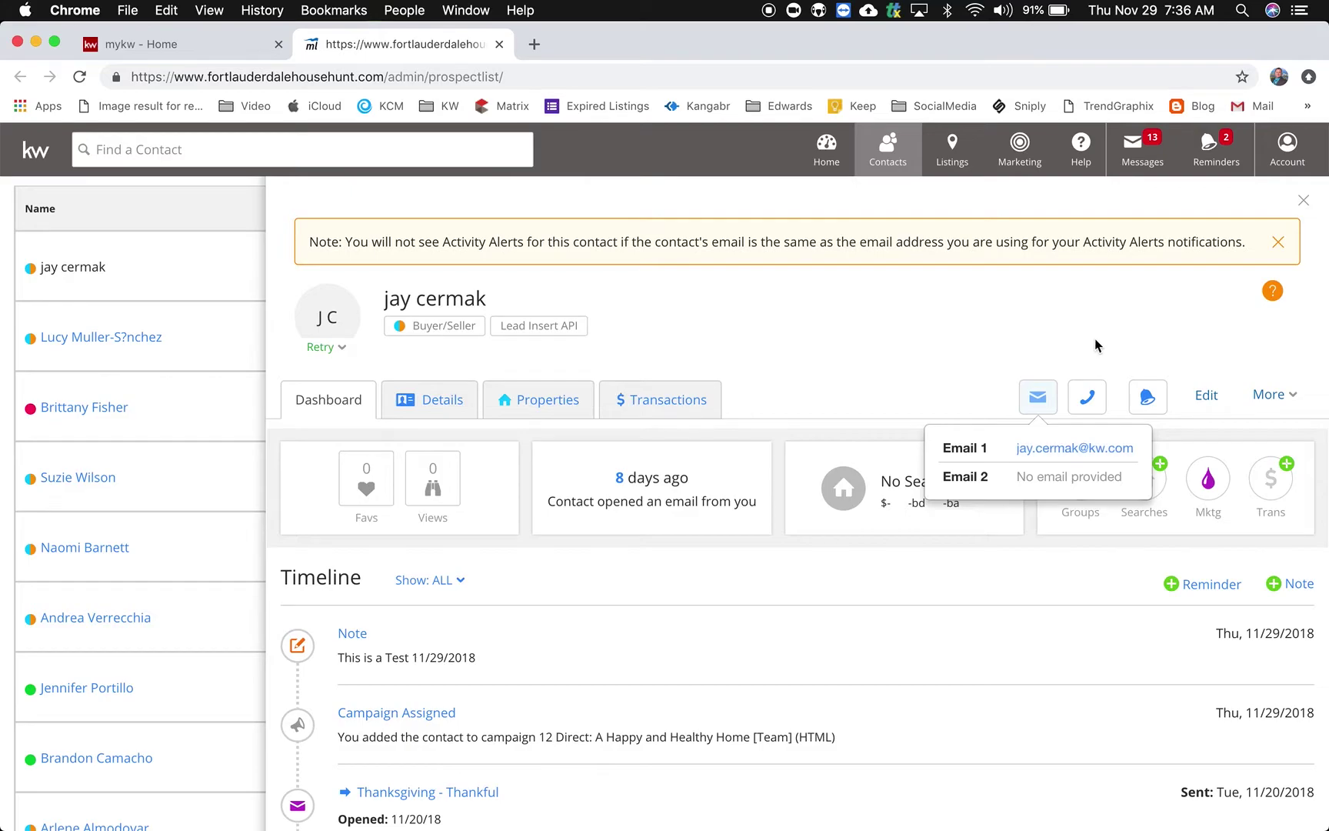
left_click(1089, 396)
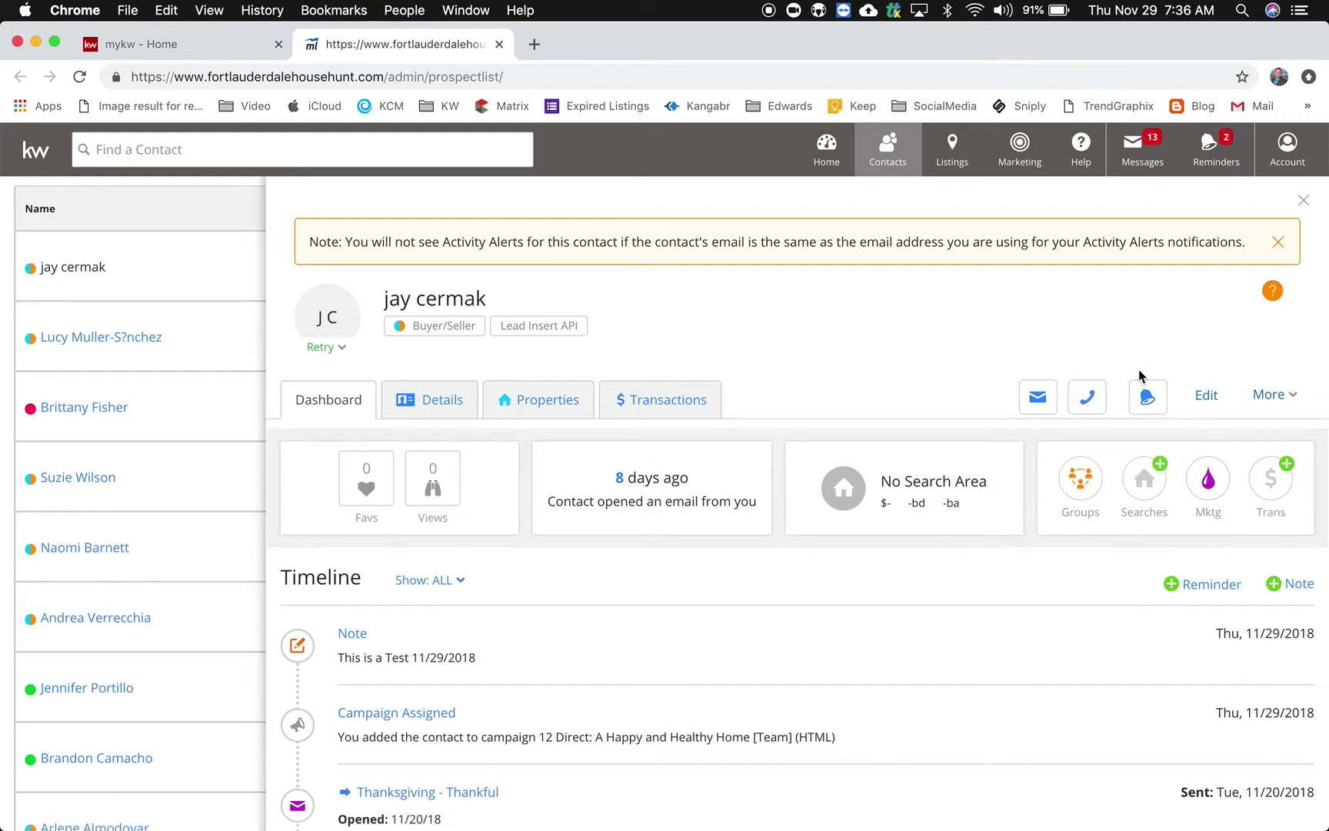
left_click(1147, 396)
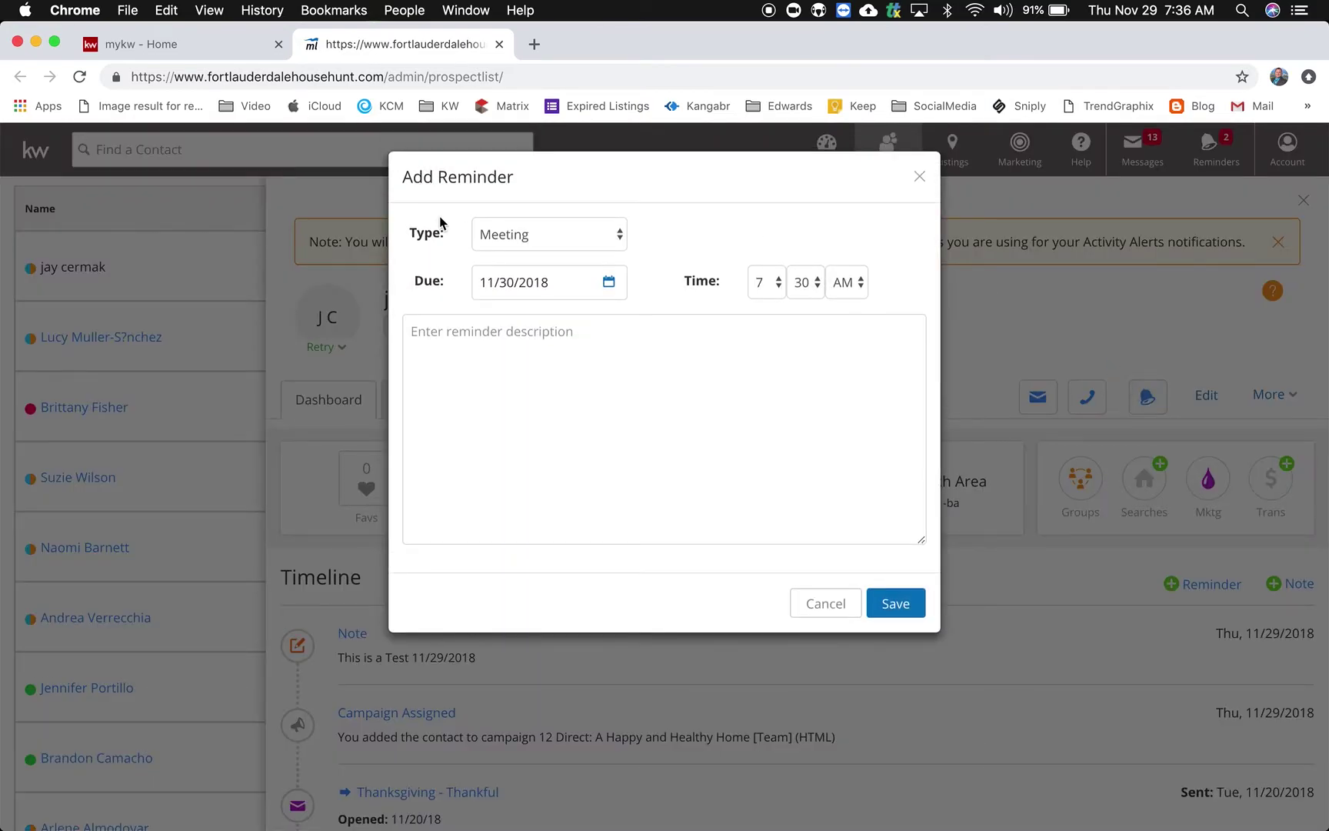
left_click(605, 233)
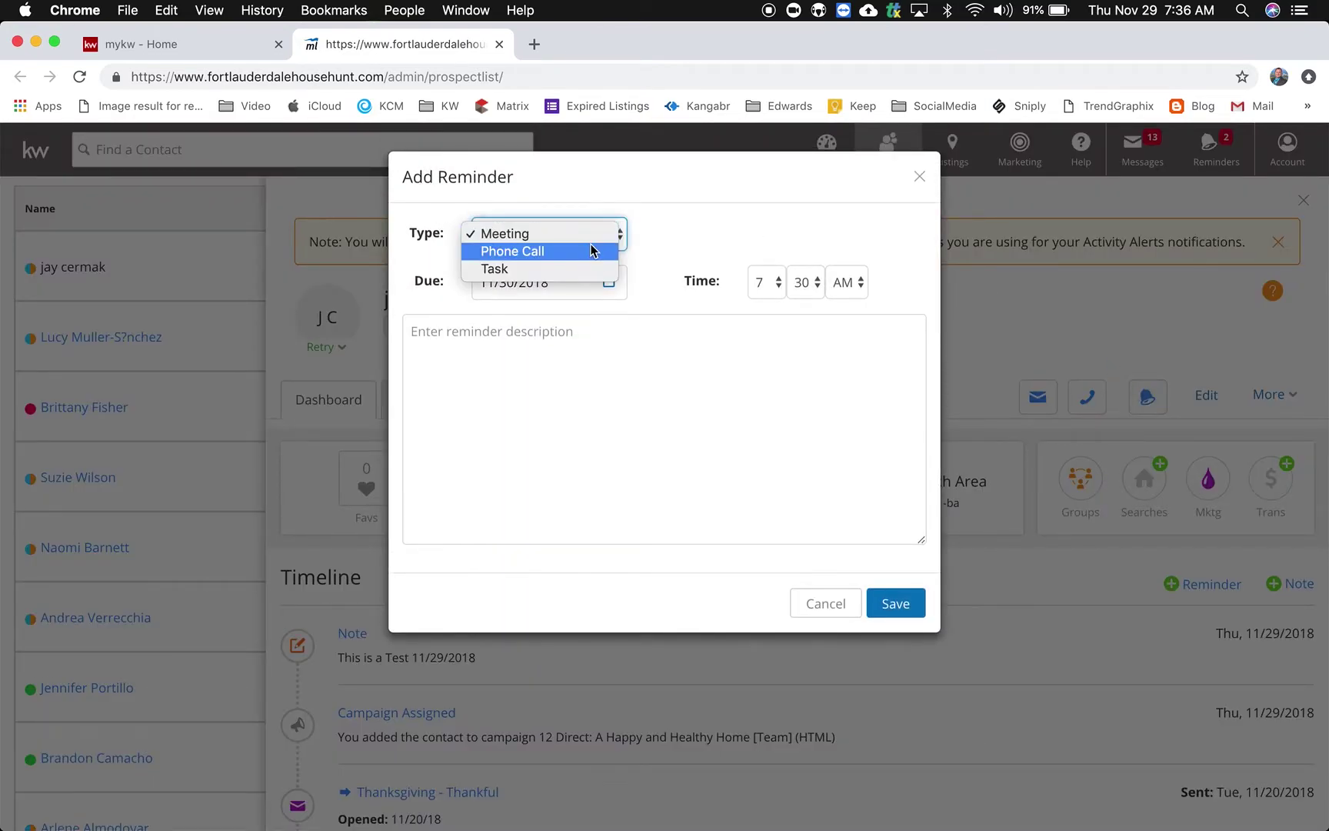
key("Escape")
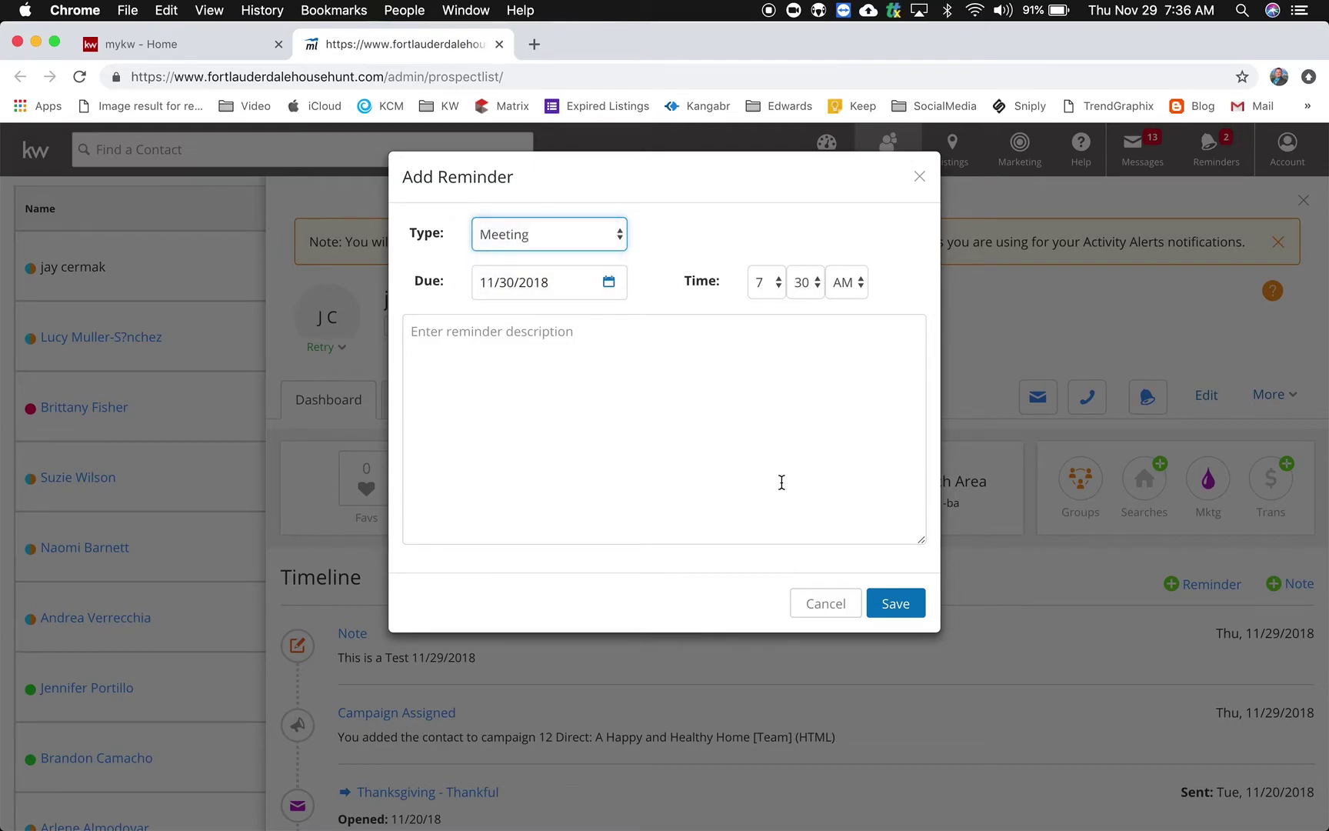
left_click(823, 603)
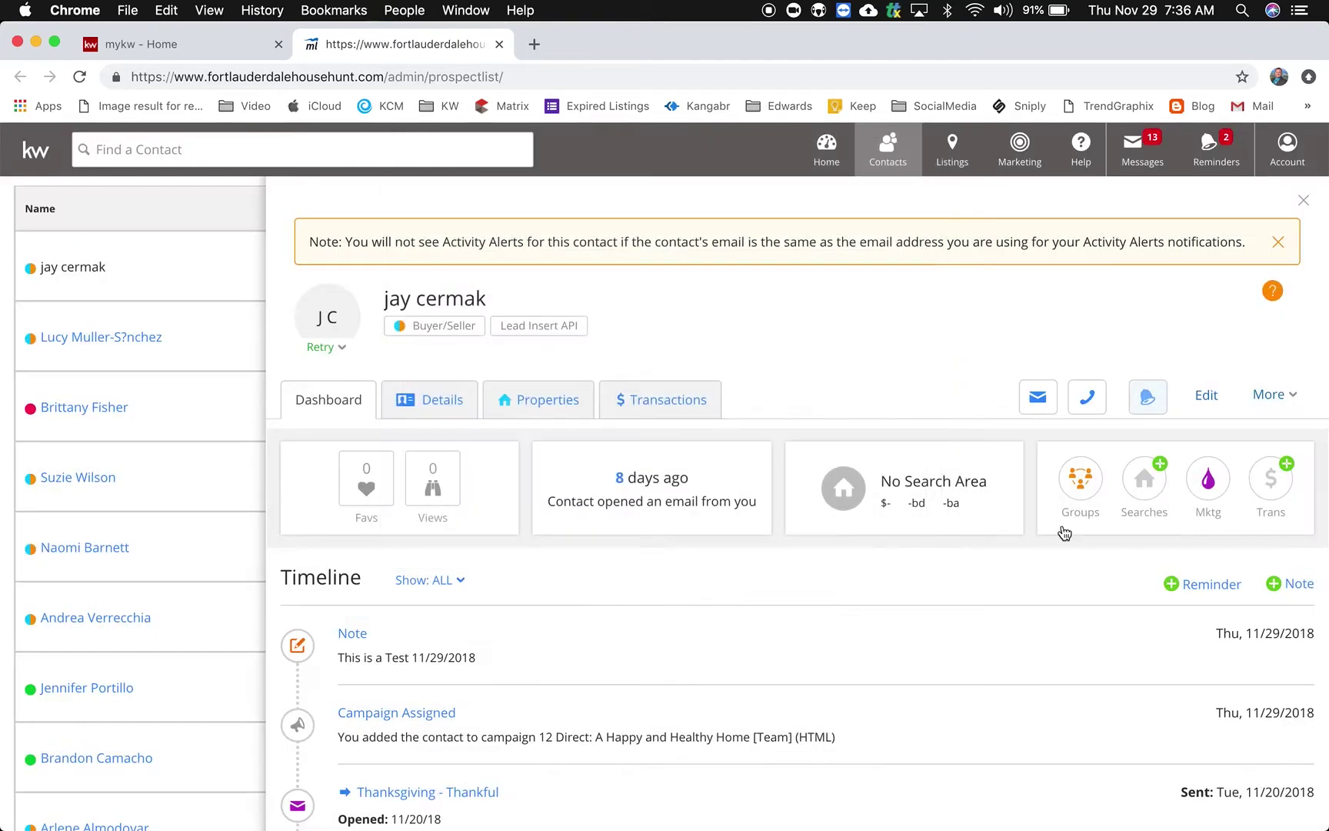
left_click(1207, 395)
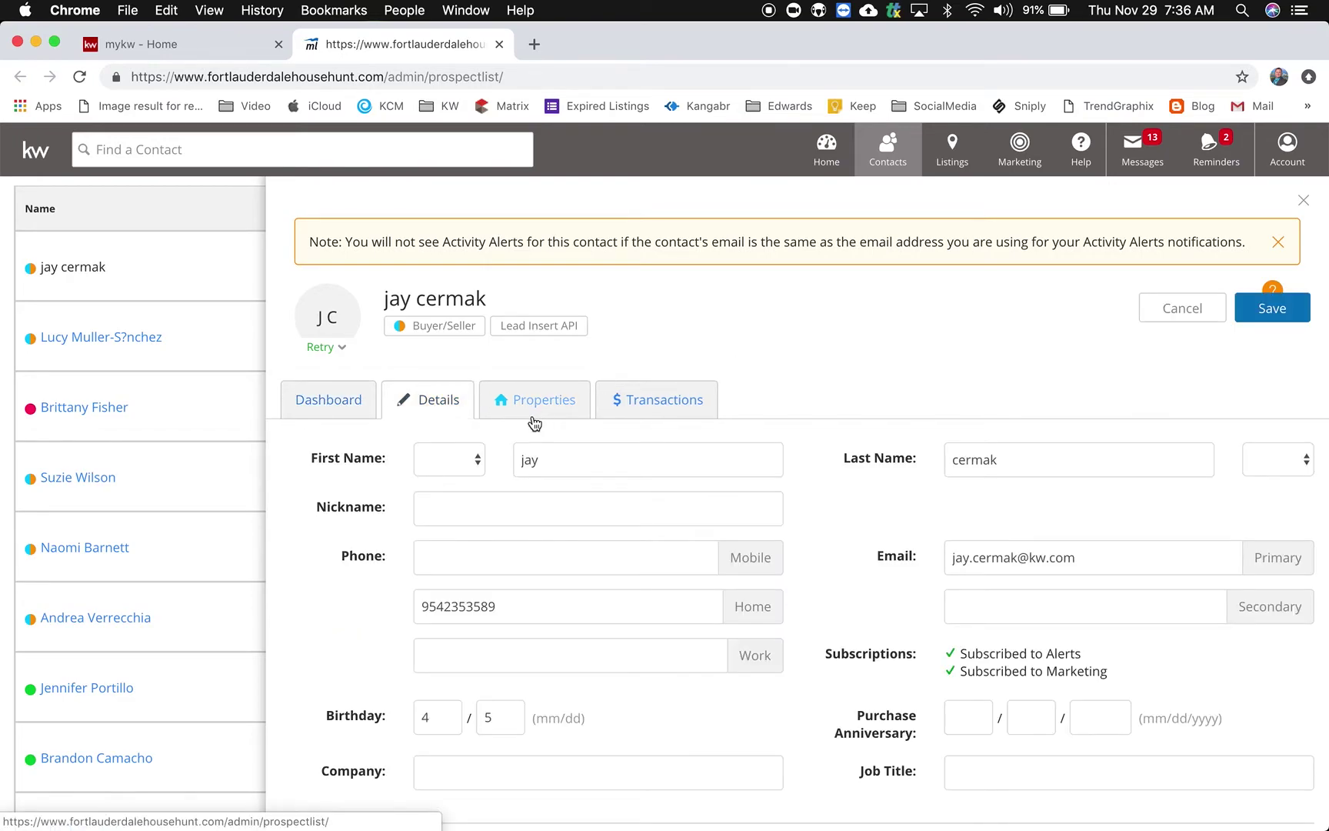
Step: Scroll through every field of the contact's Details edit form, then save it
scroll(534, 423, "down", 3)
scroll(777, 478, "down", 3)
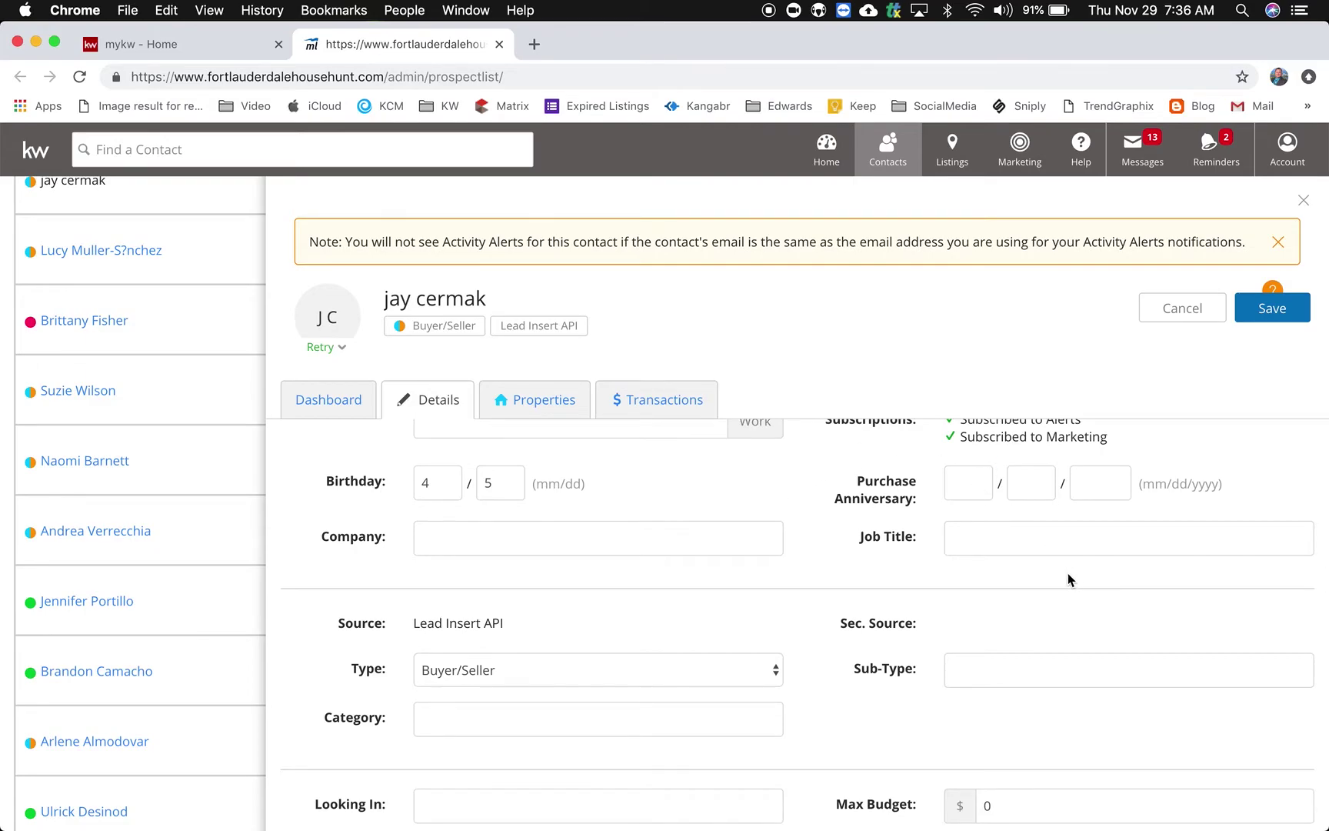
scroll(537, 626, "down", 3)
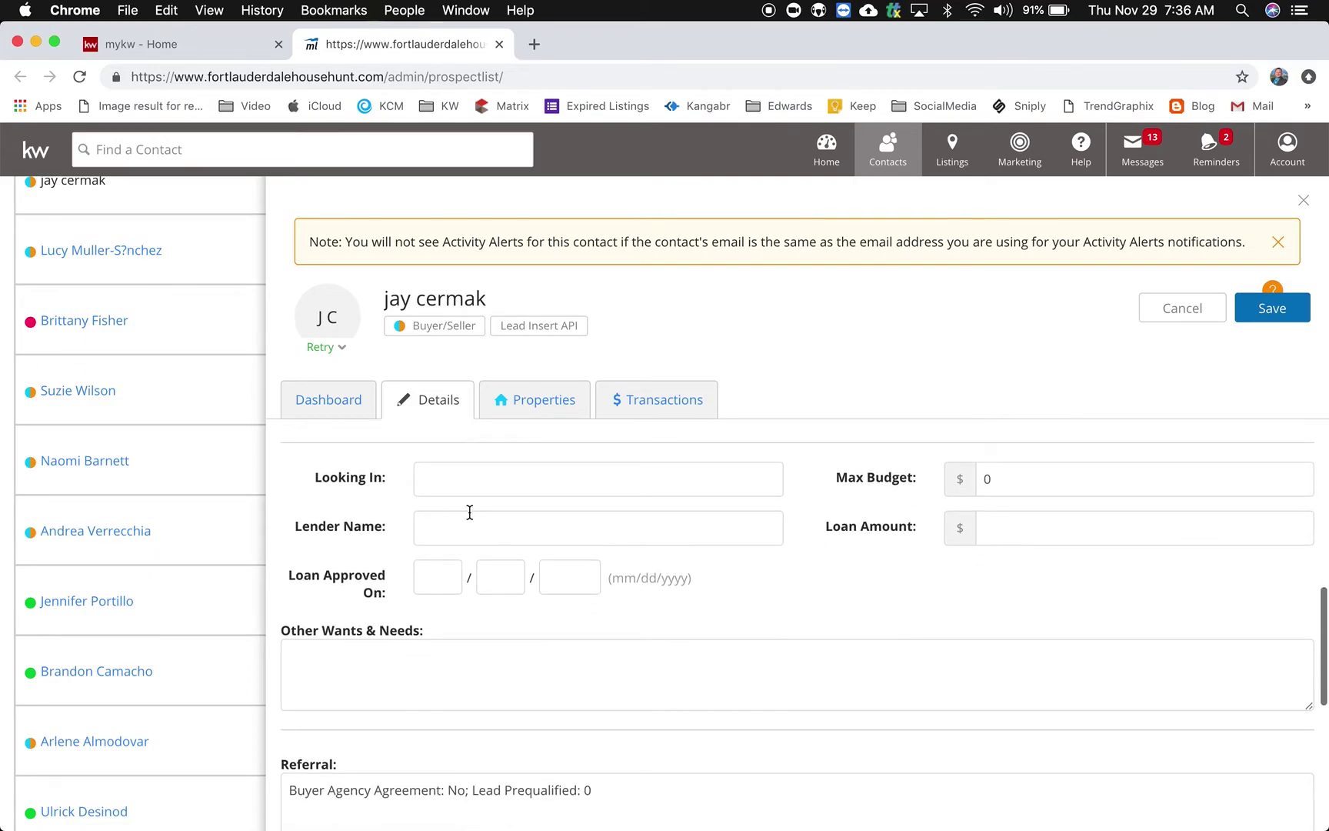
scroll(528, 602, "down", 5)
scroll(528, 604, "up", 10)
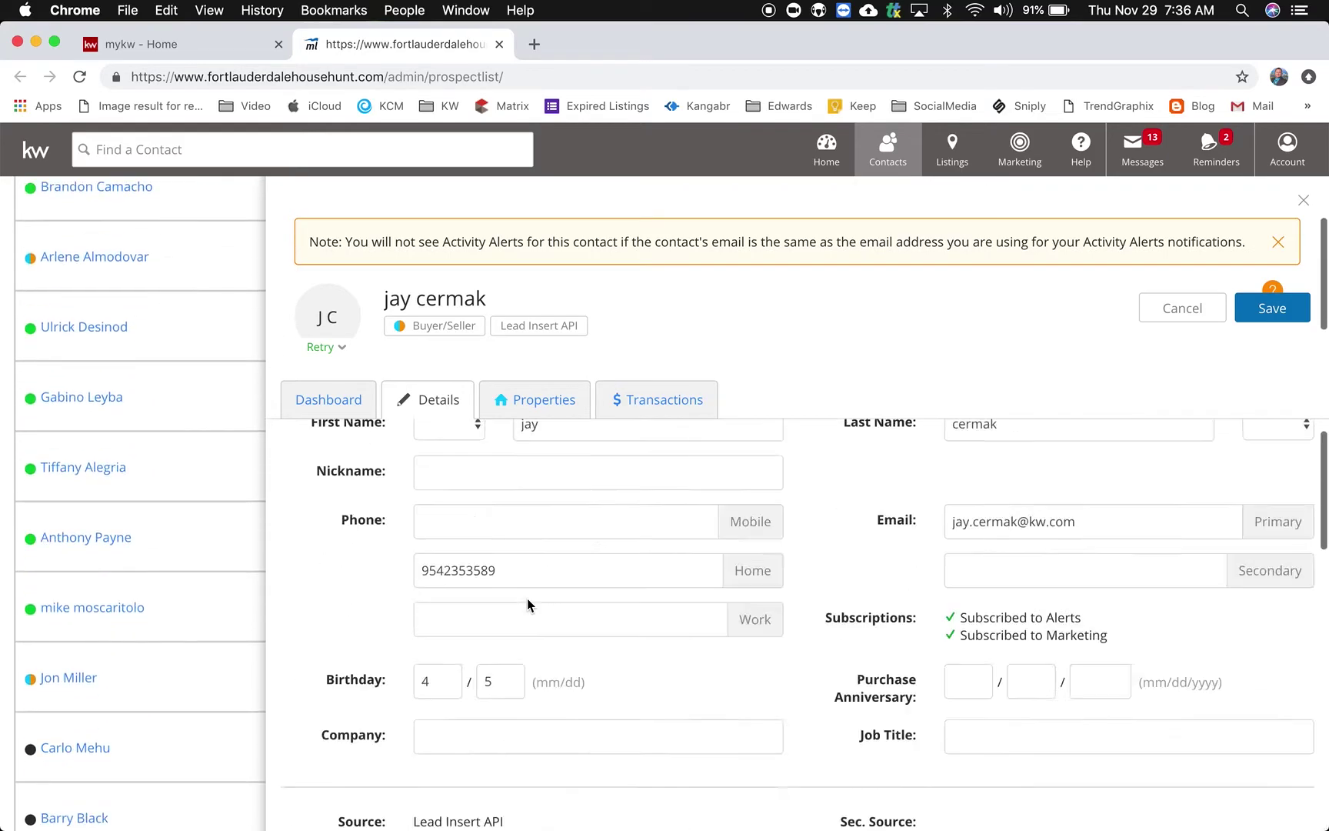
left_click(1255, 317)
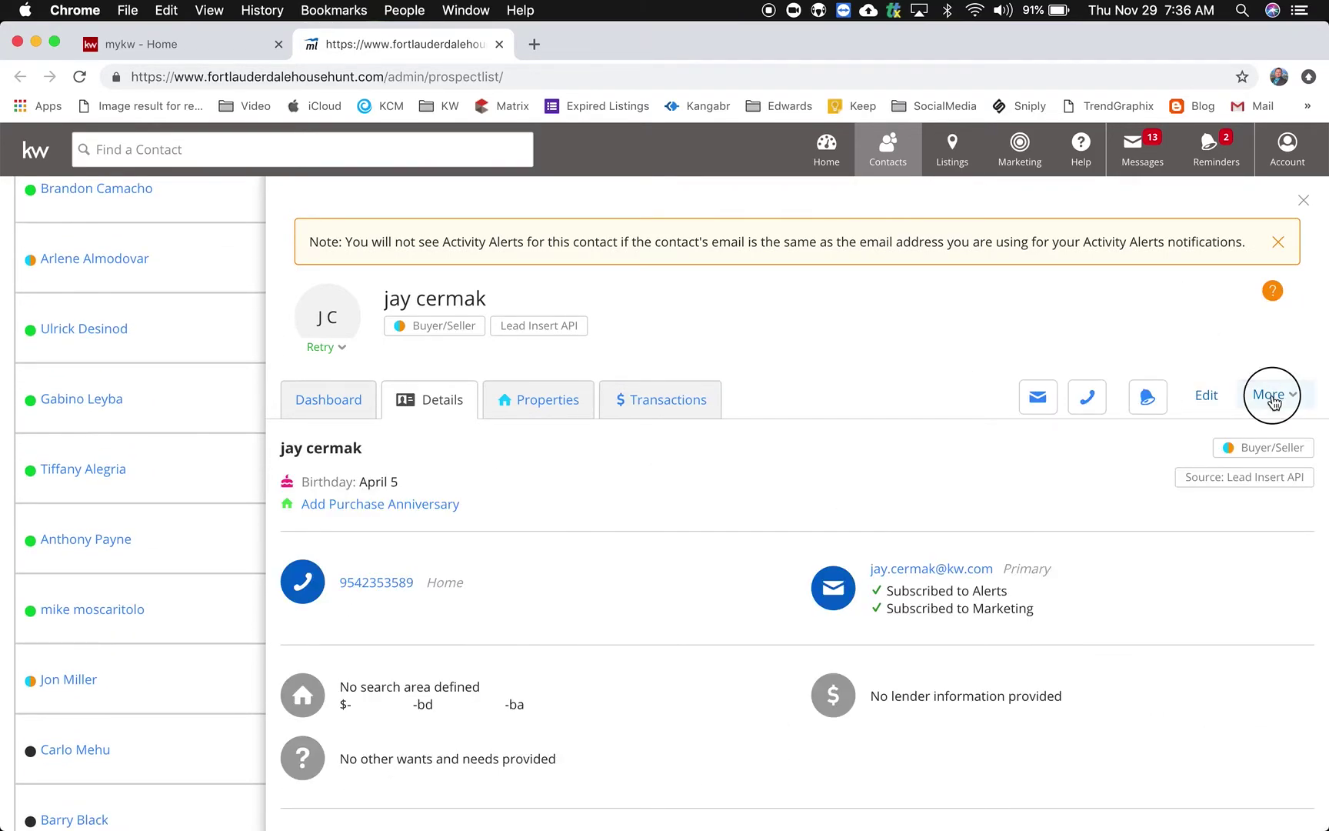
Step: Start the follow-up wizard for the contact and try 'Buying' as the follow-up type
left_click(1271, 396)
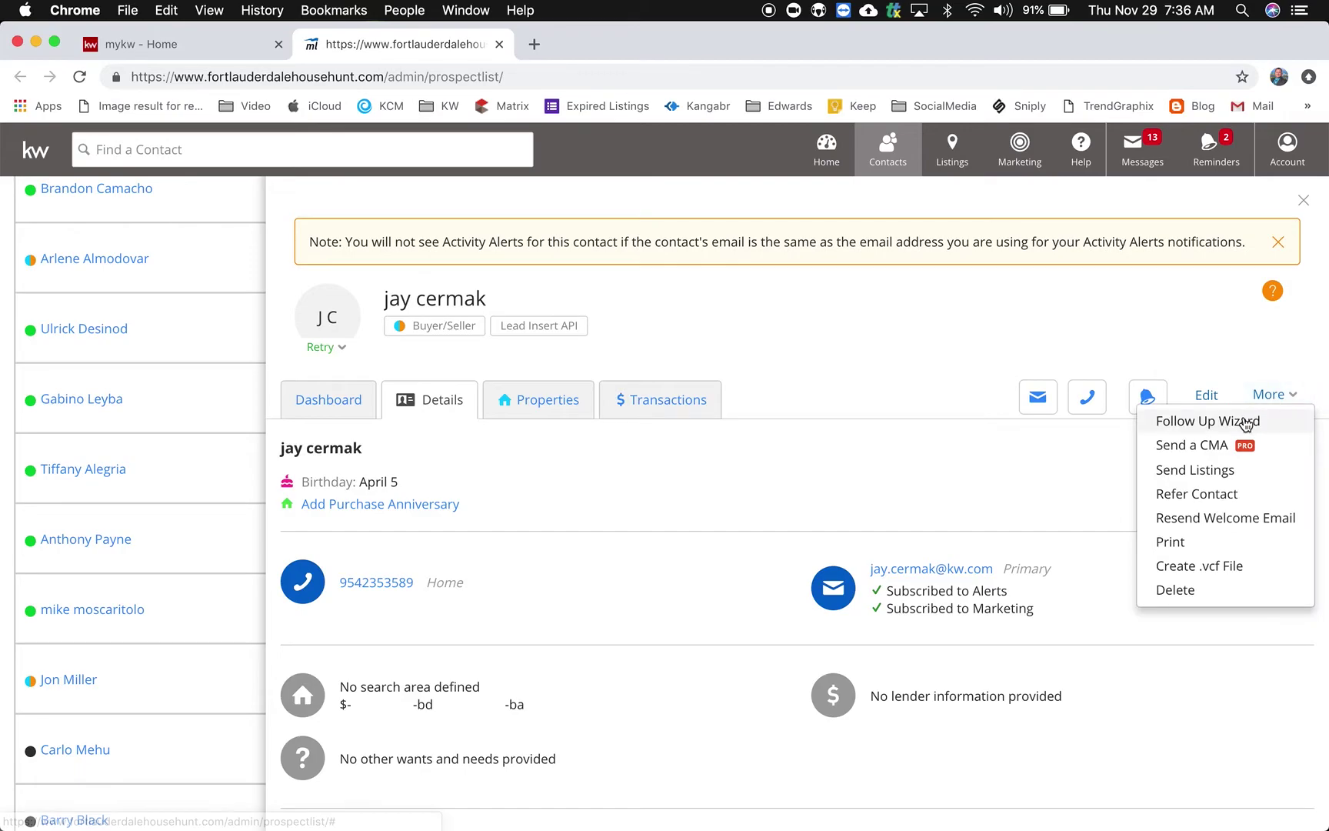
left_click(1243, 420)
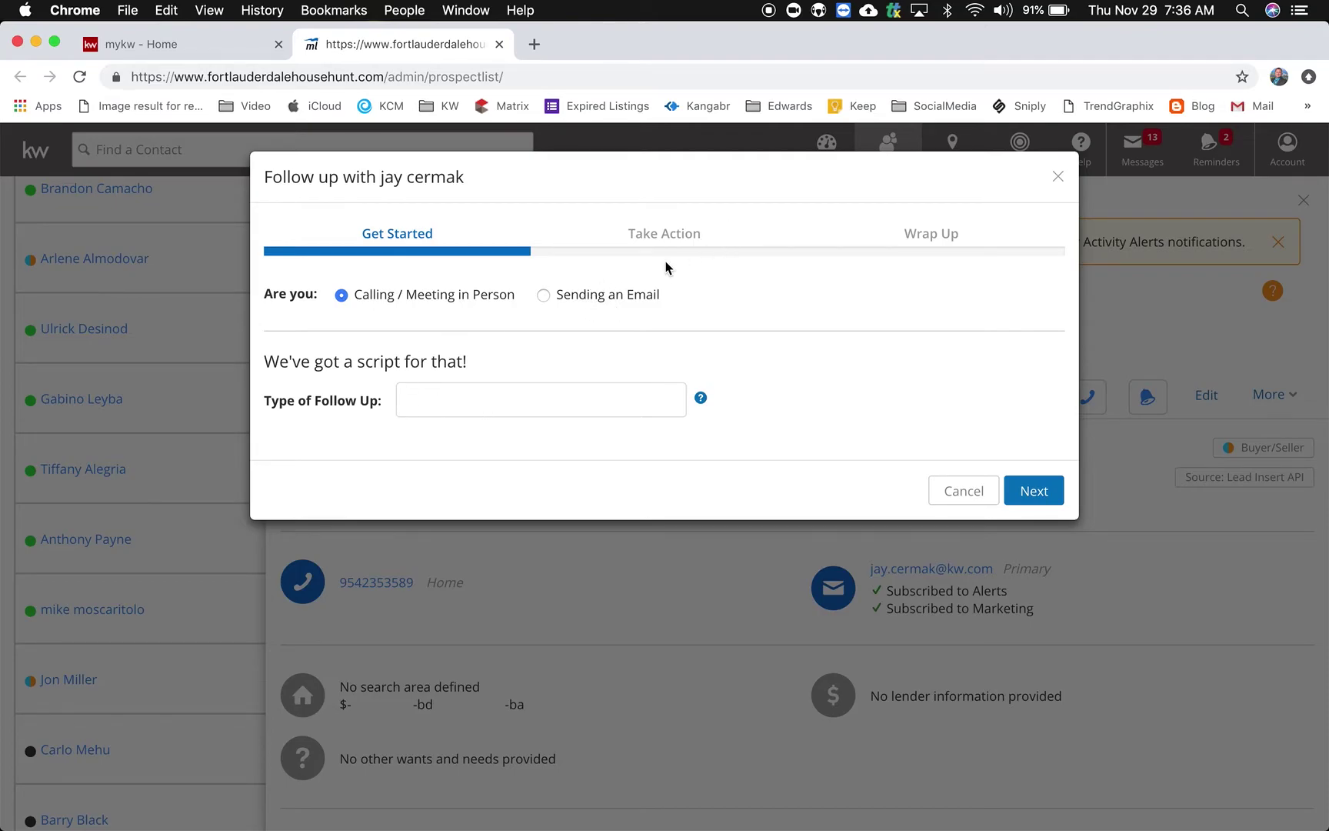
left_click(515, 396)
type("Buying")
left_click(1035, 525)
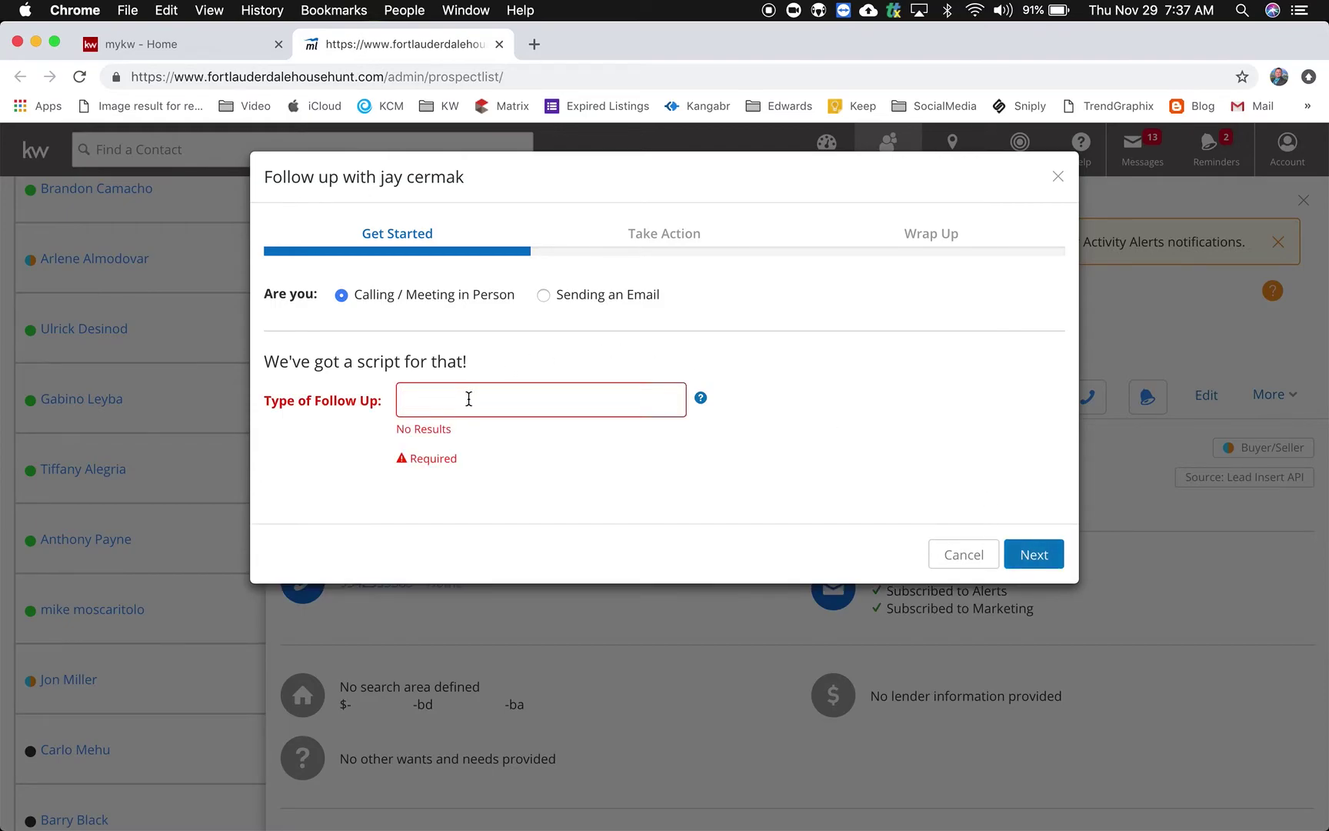
Step: Choose Open House - Visitor as the follow-up type and advance to the Wrap Up step
type("open")
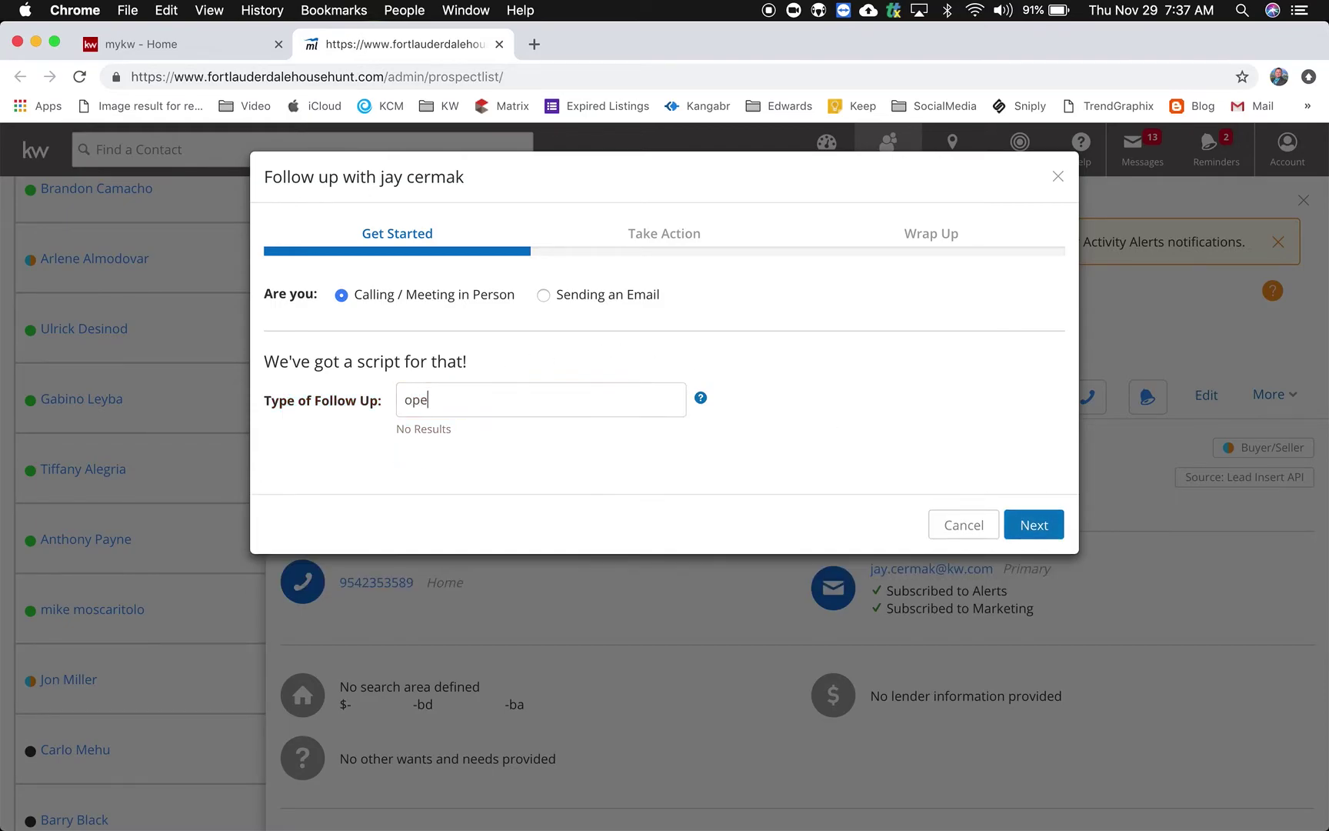
left_click(467, 436)
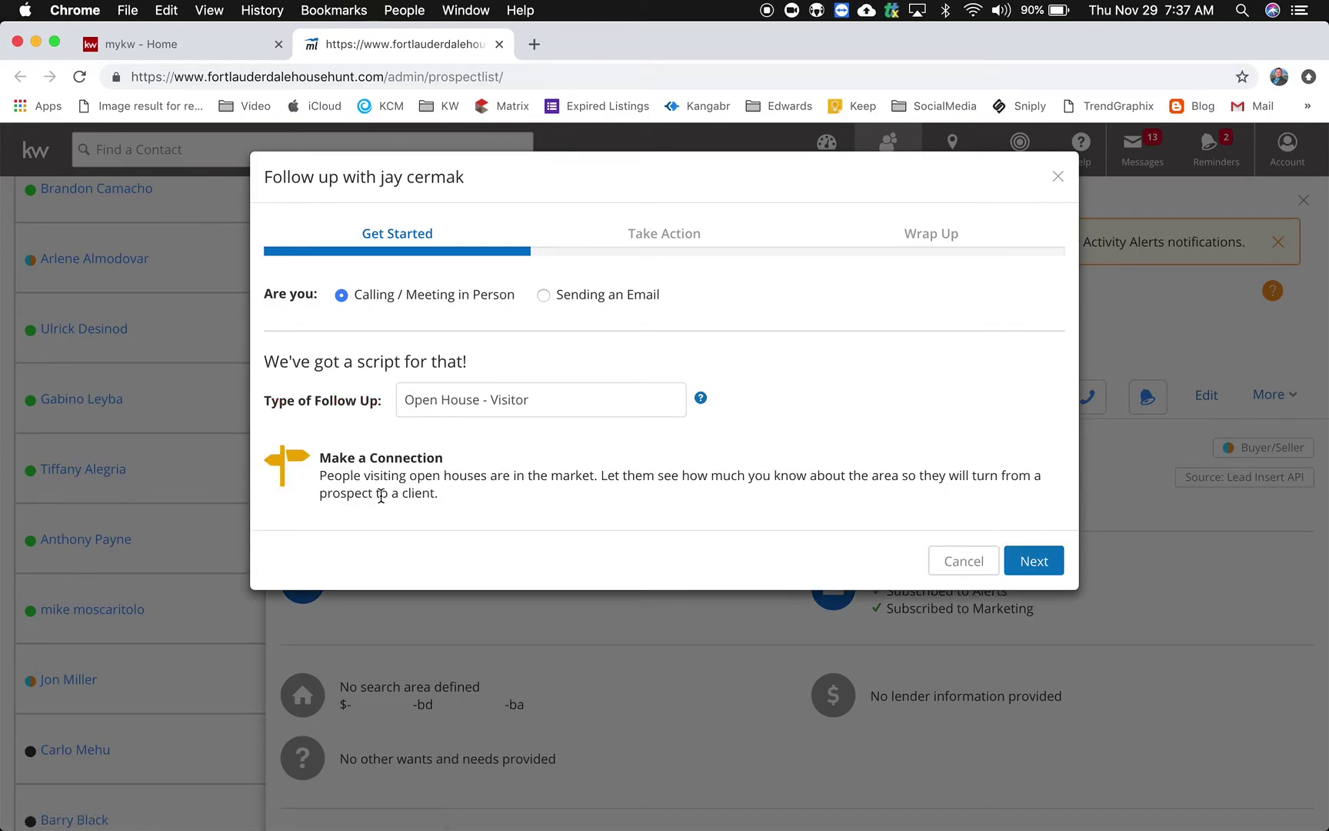
left_click(1034, 560)
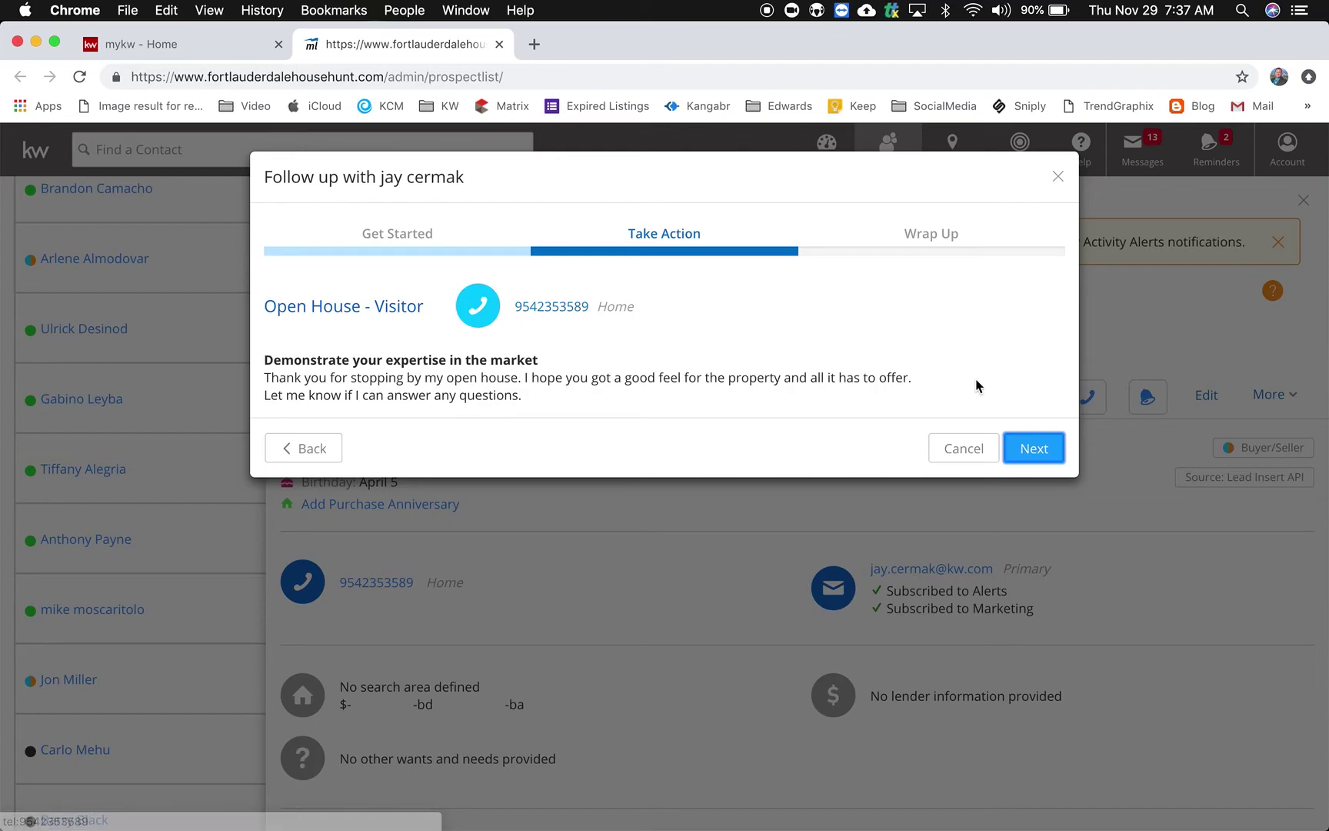
left_click(1033, 448)
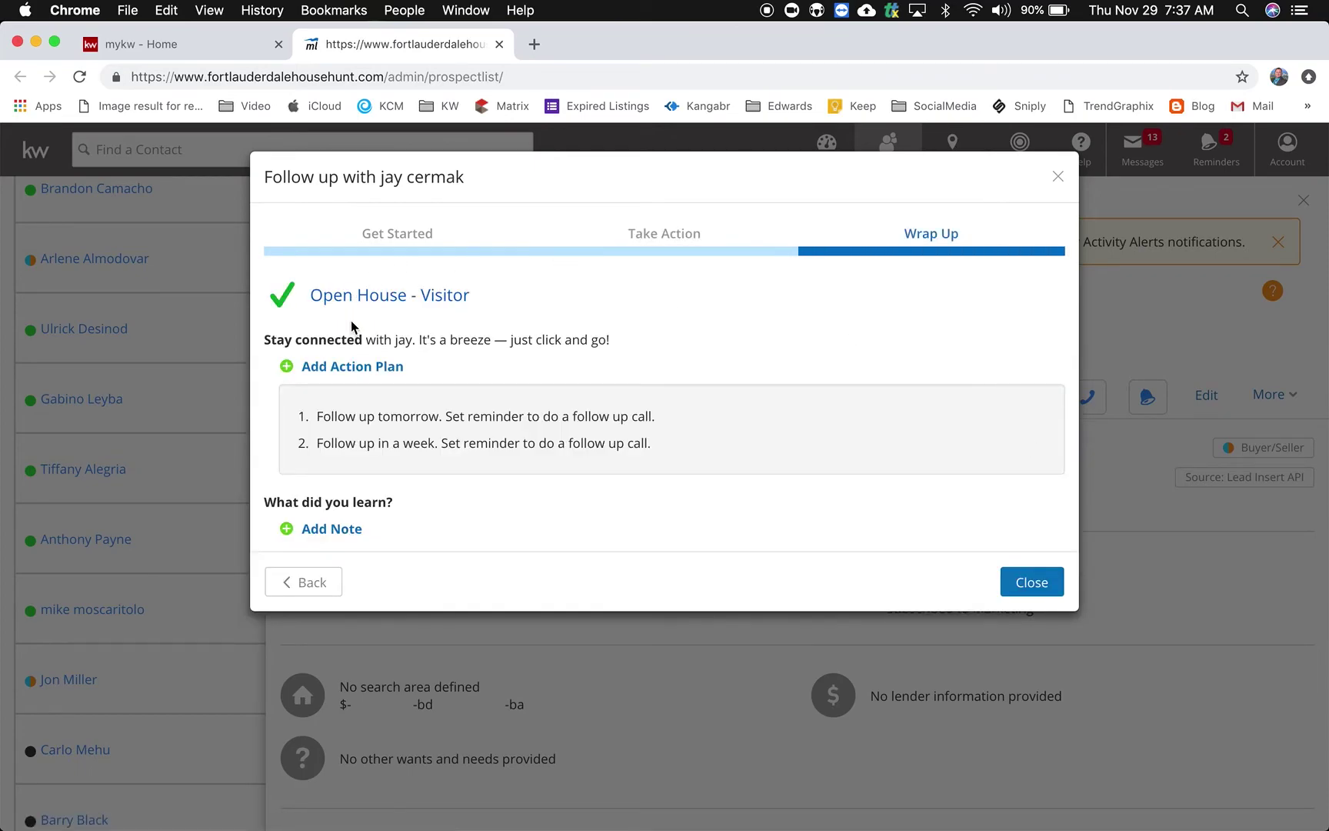
Step: Add the suggested two-call action plan and save the note 'They are still looking'
left_click(358, 367)
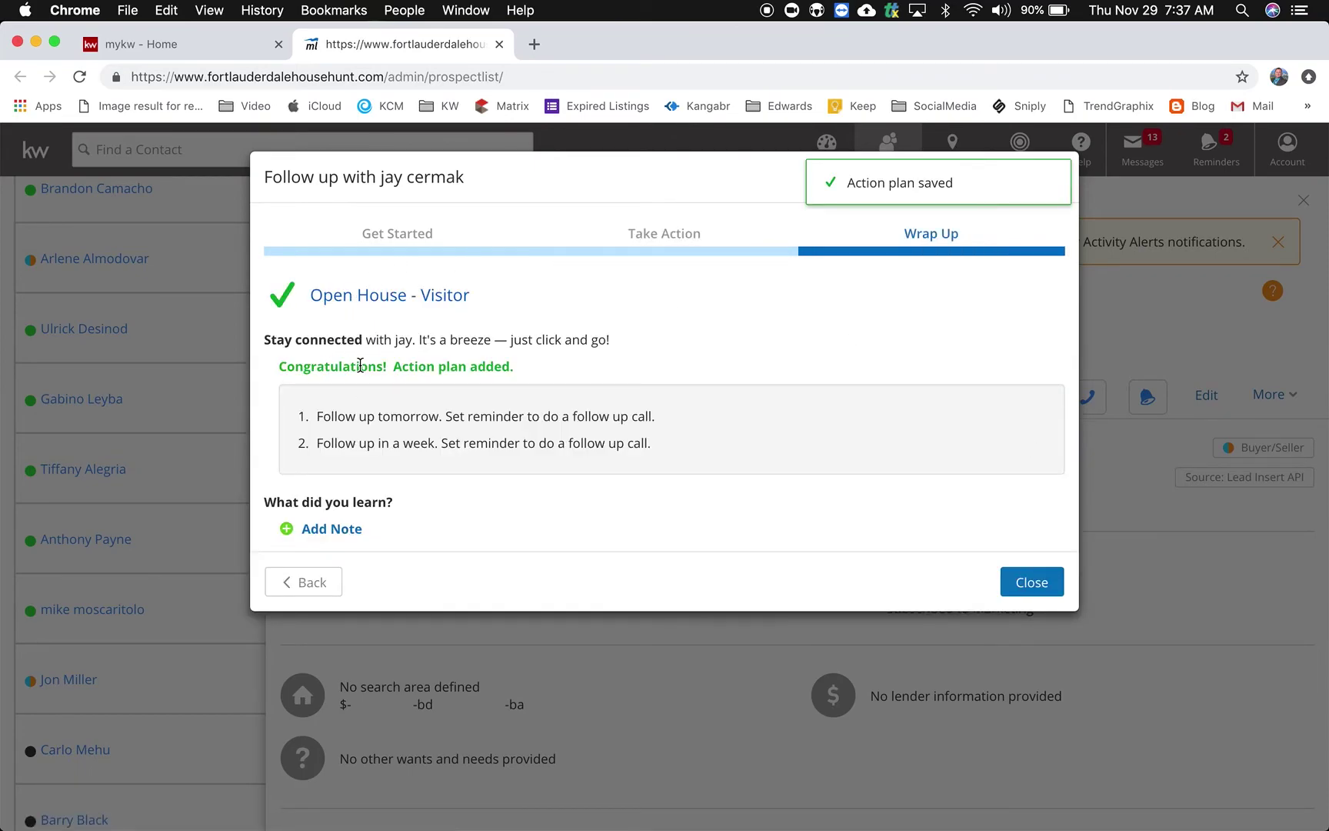
left_click(339, 531)
type("They are stil")
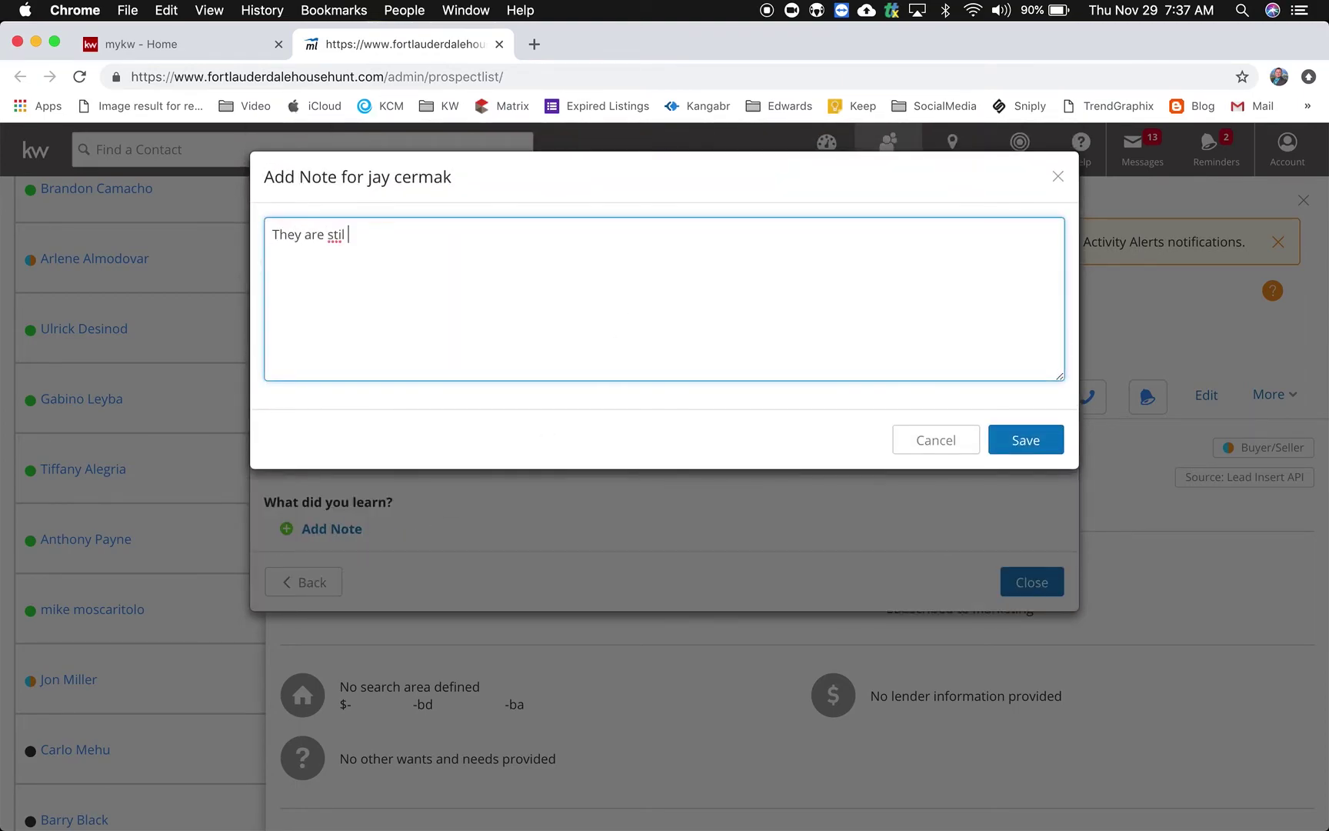
type("l looking")
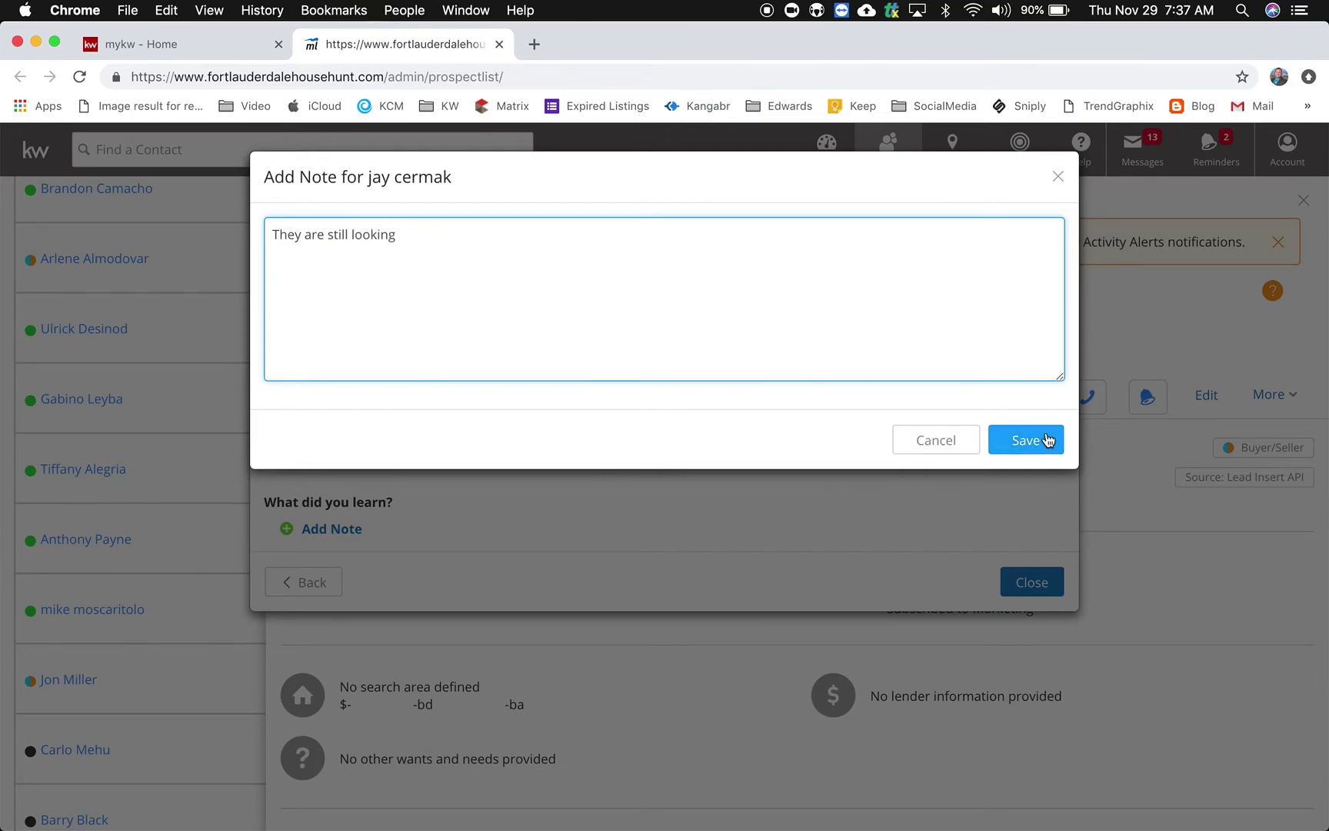
left_click(1038, 438)
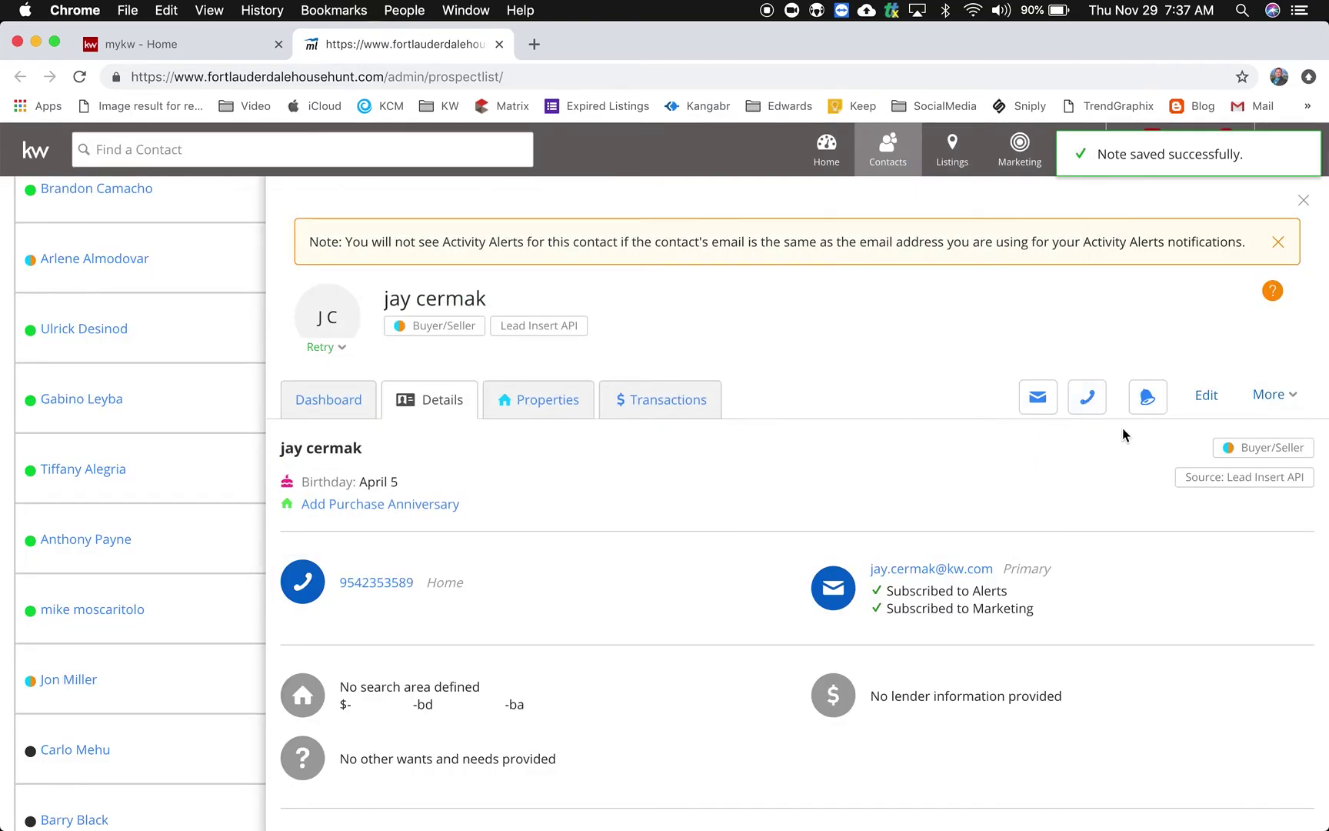
left_click(1293, 397)
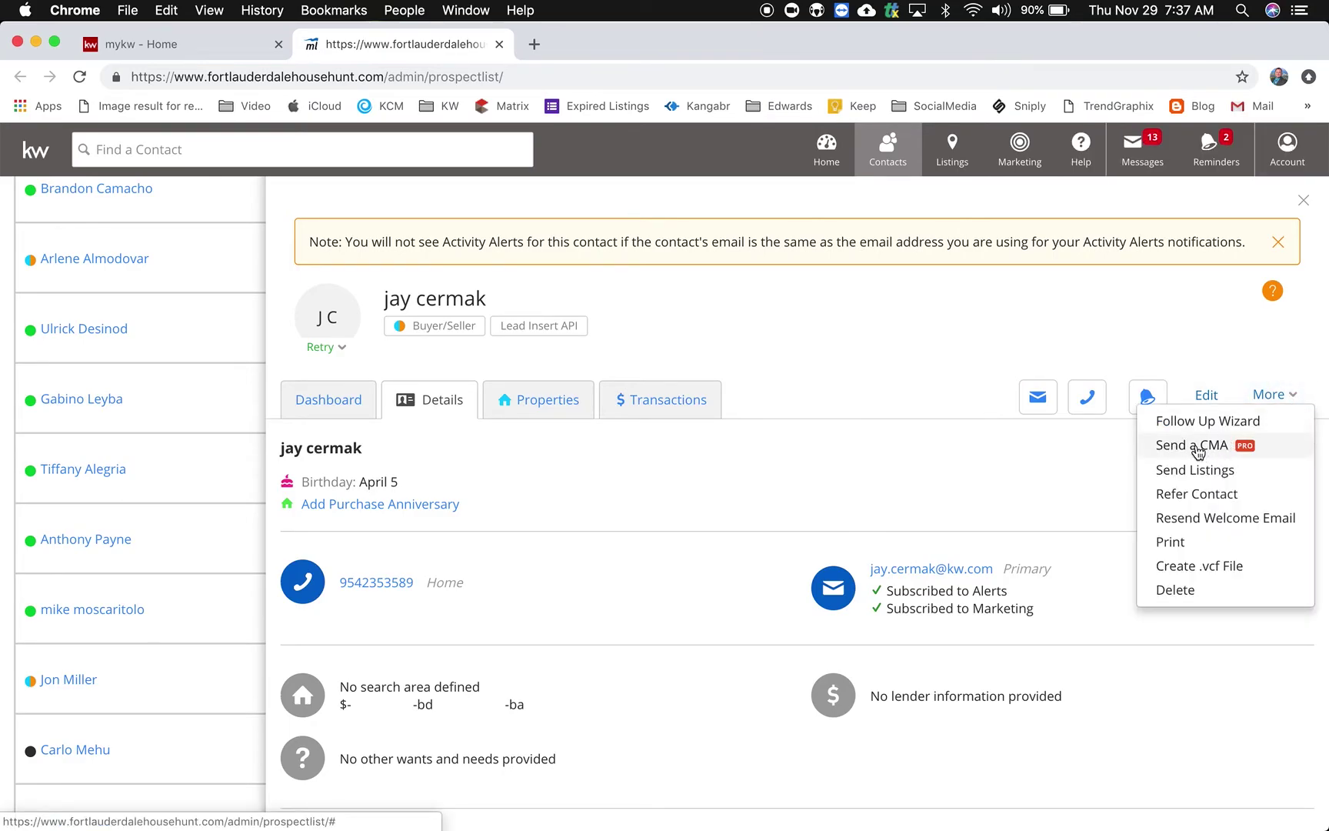
Step: Preview the prefilled Refer Contact email, cancel it, and reopen the More menu
left_click(1198, 500)
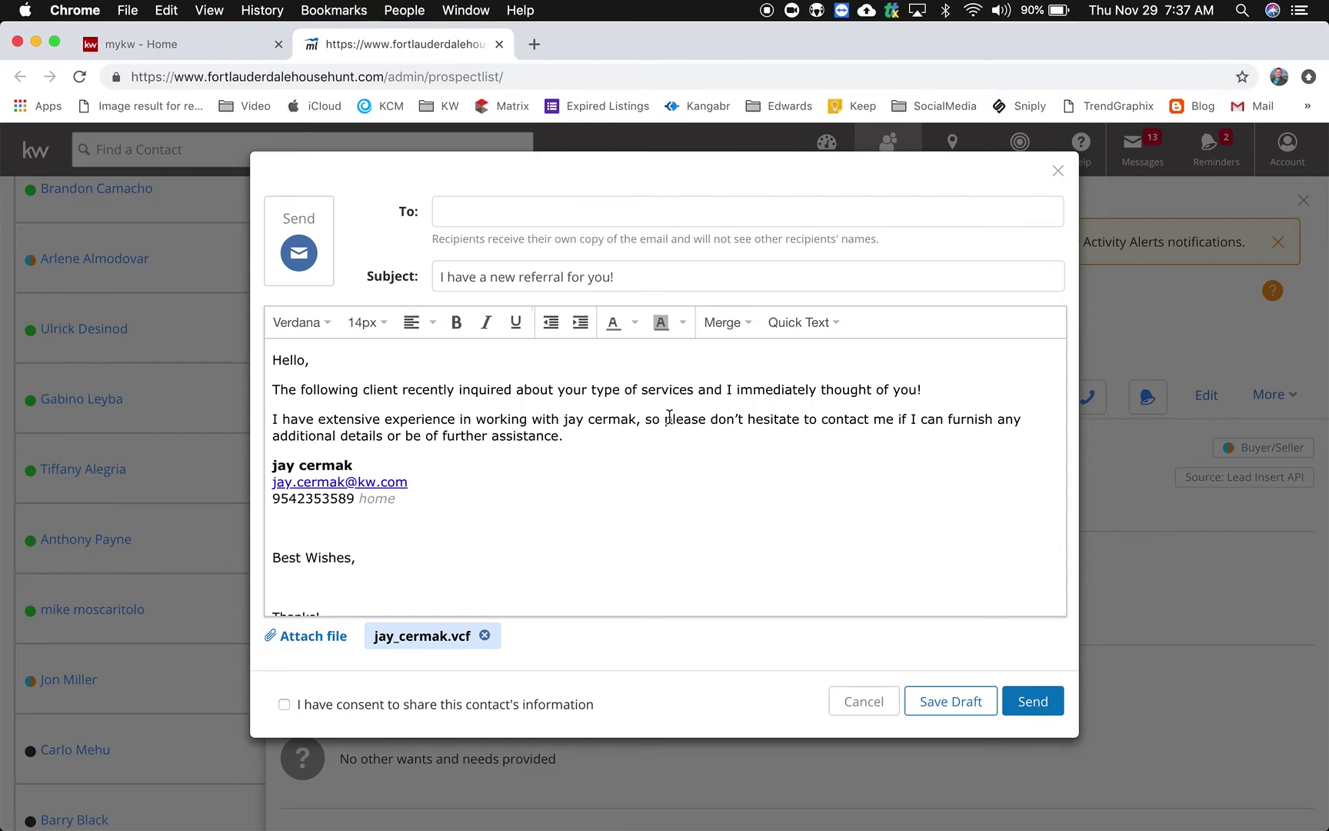
scroll(582, 558, "down", 5)
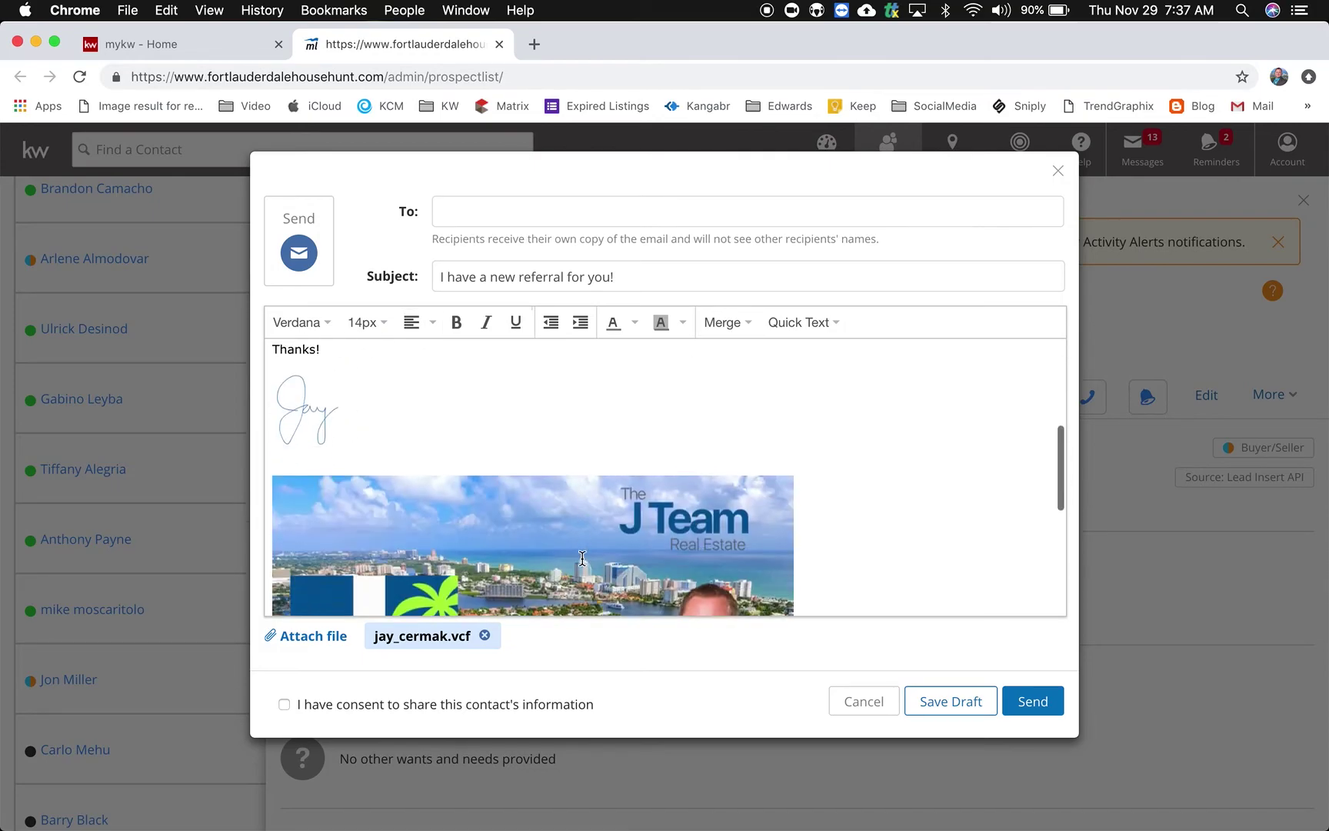
scroll(583, 559, "up", 5)
left_click(864, 701)
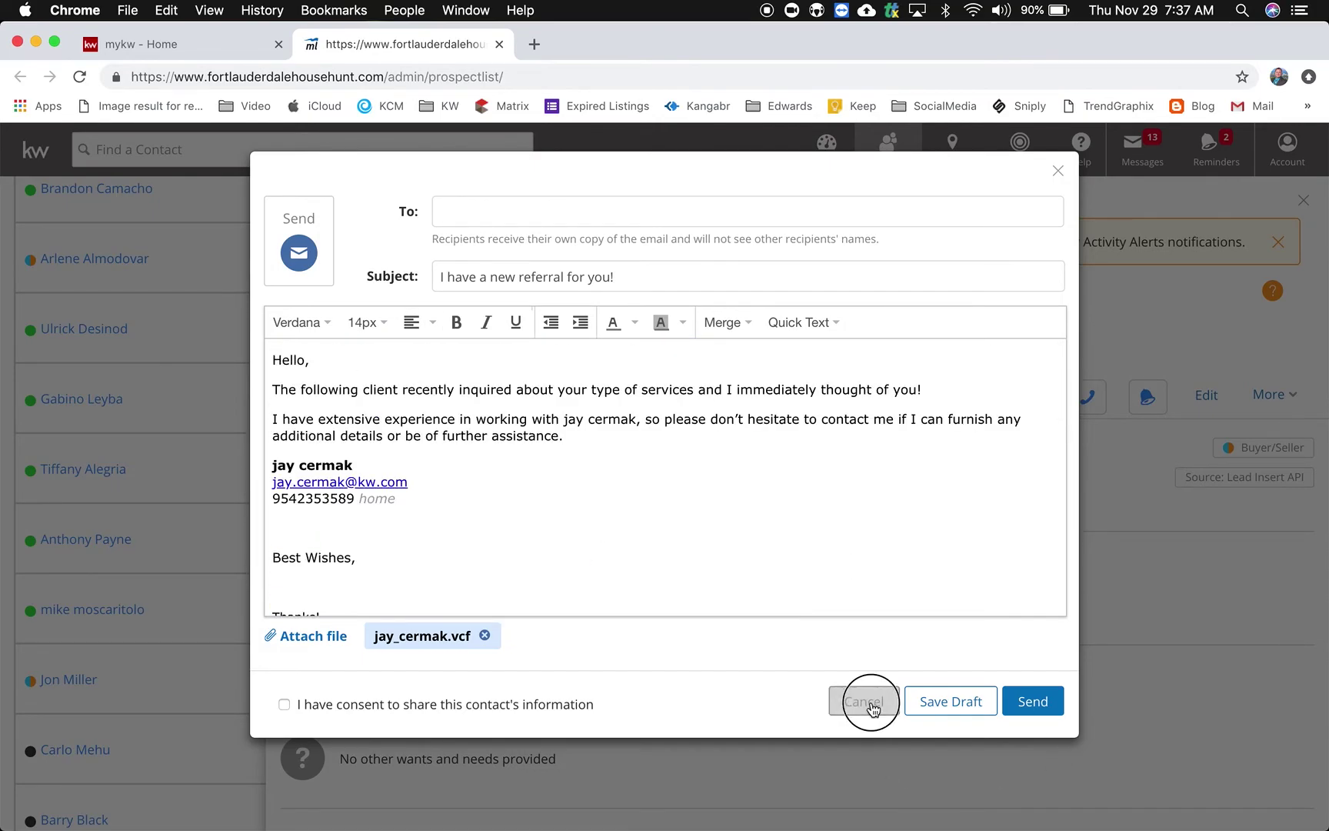
left_click(1270, 392)
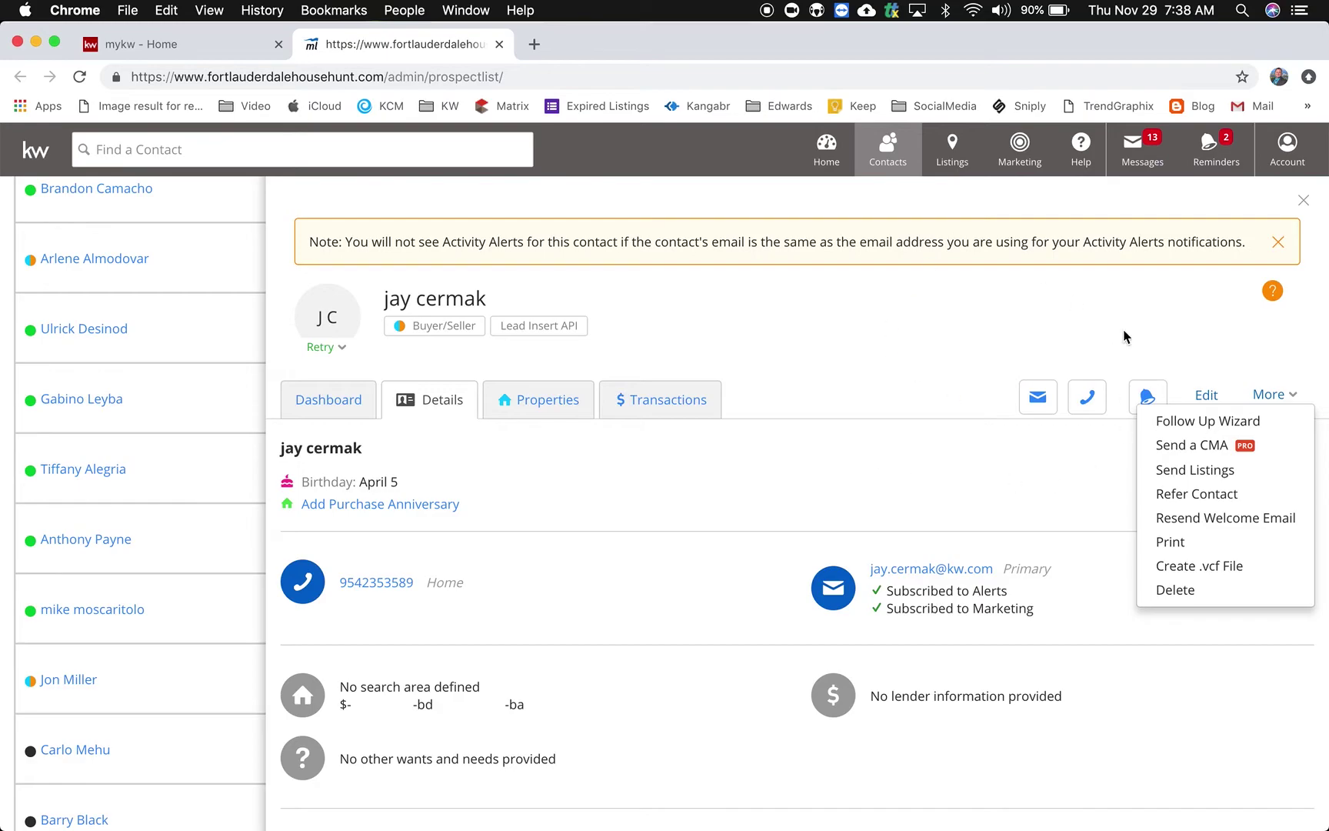
Step: Dismiss the More menu and close the contact record to show the full contact table
left_click(1043, 345)
scroll(579, 499, "down", 5)
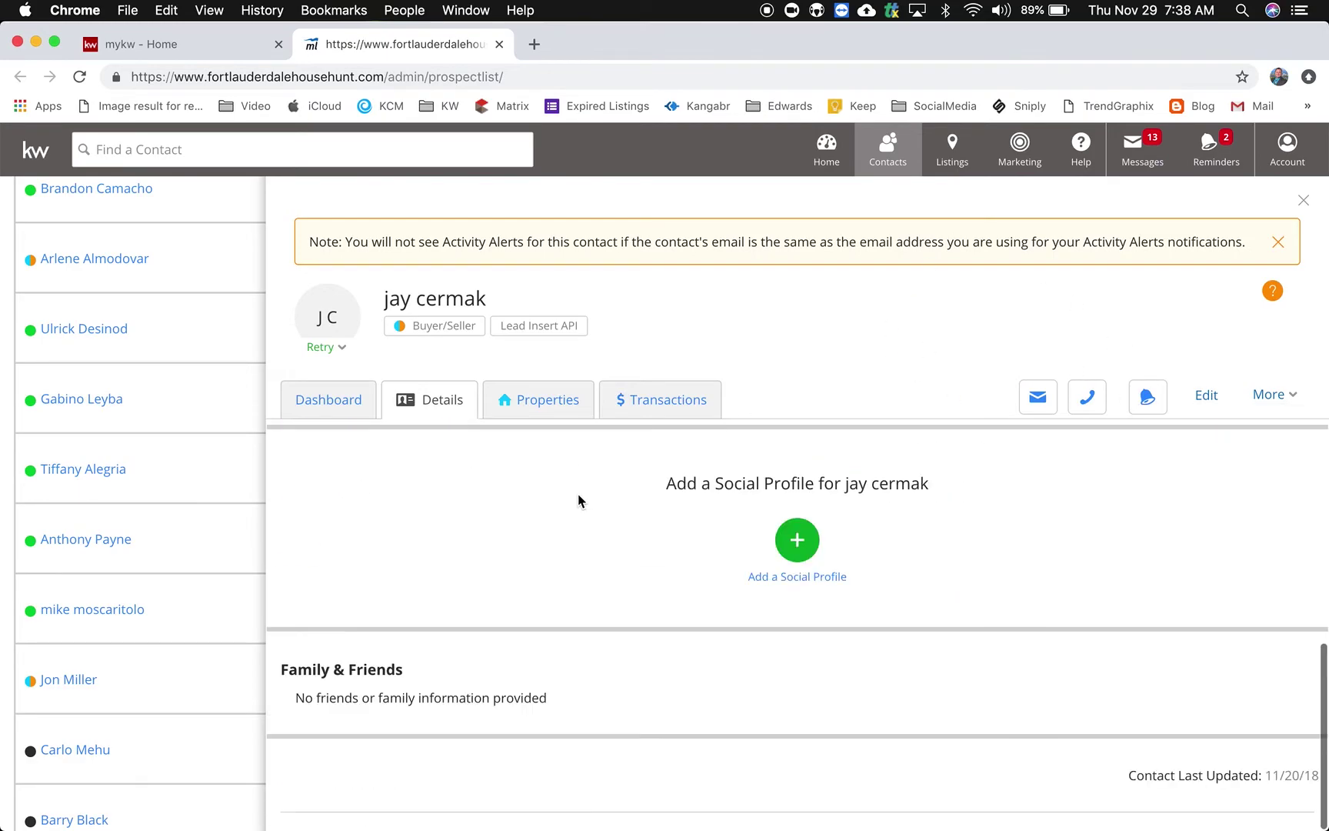
scroll(578, 498, "down", 10)
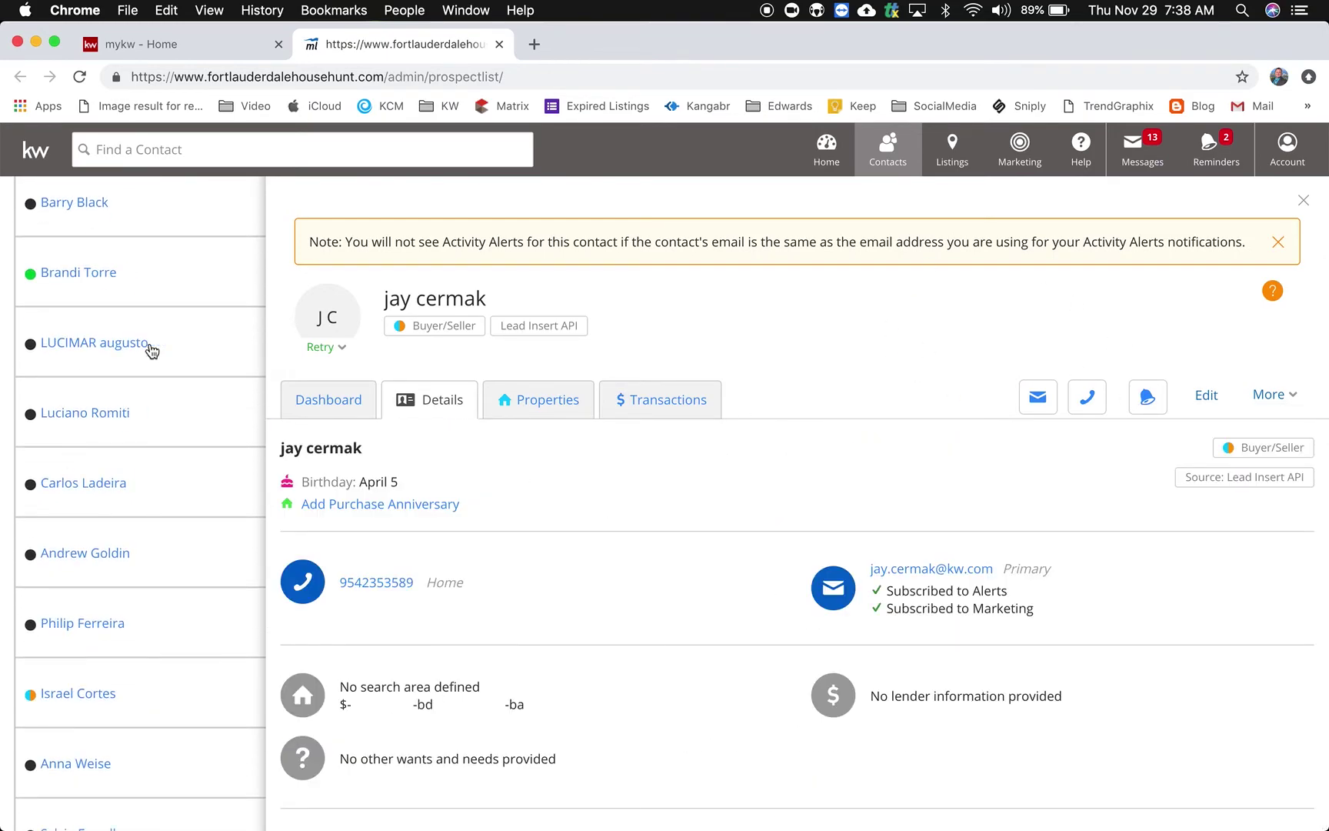
scroll(152, 350, "up", 10)
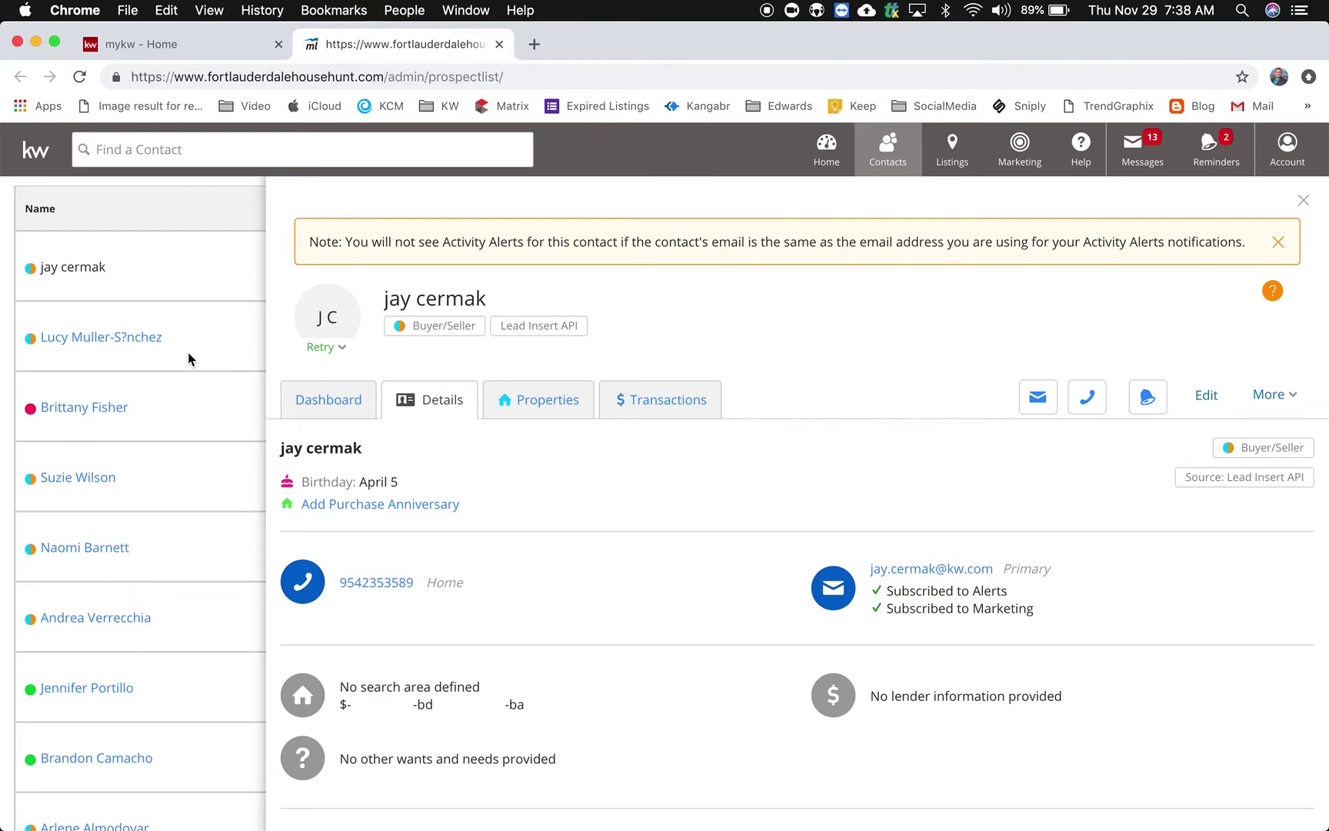
left_click(101, 343)
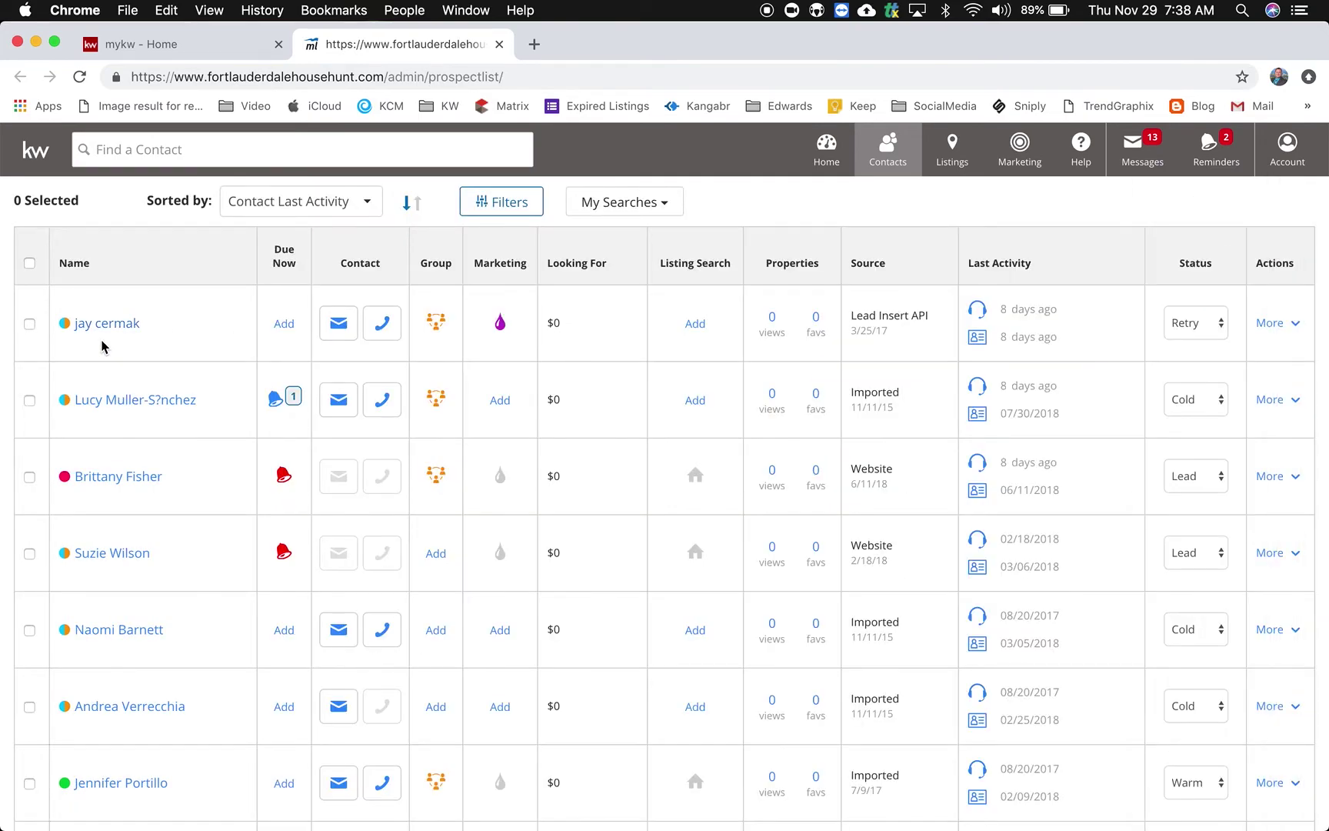
Step: Open the second through fifth contacts' records one after another from the name list
left_click(96, 400)
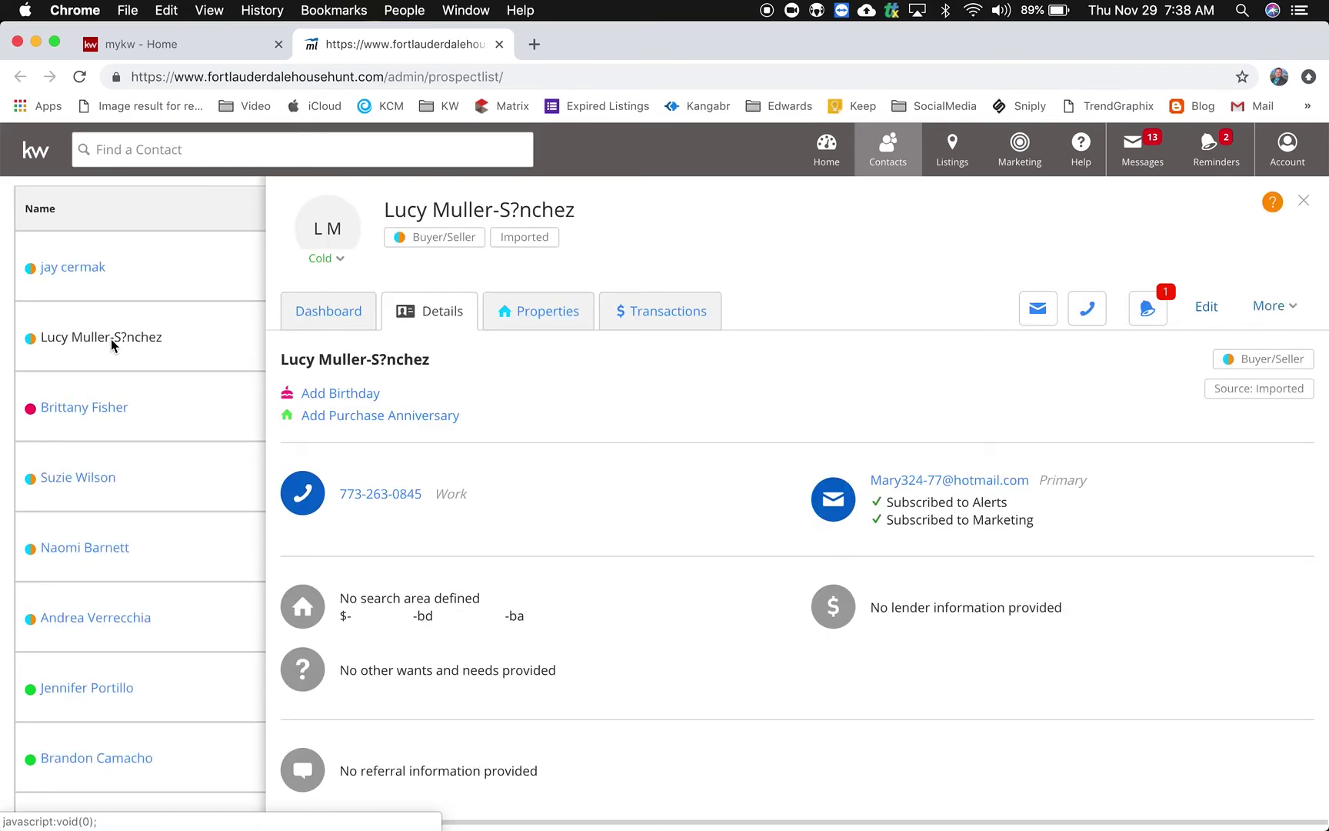
left_click(112, 391)
left_click(65, 411)
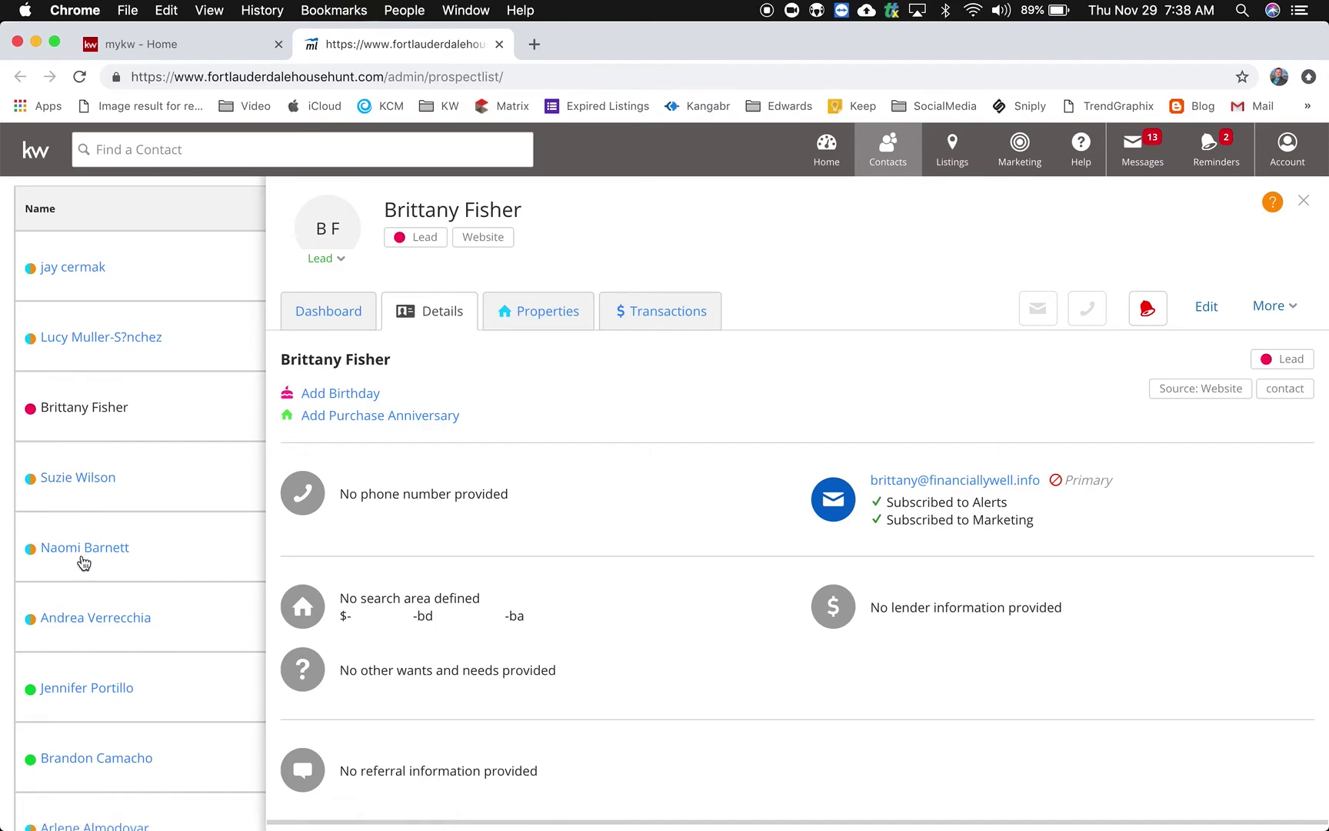
left_click(84, 551)
left_click(84, 551)
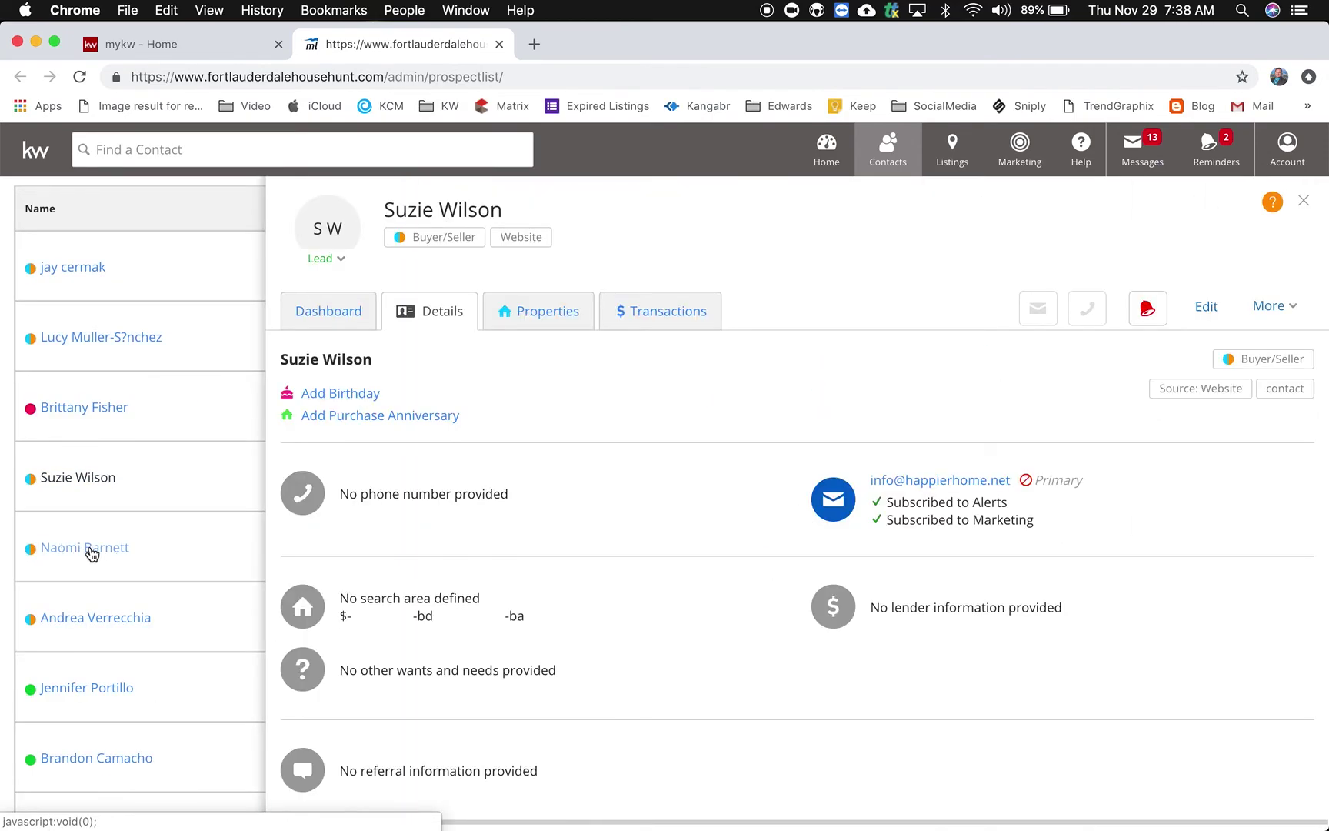
left_click(90, 551)
Step: Open the sixth contact's record from the name list
left_click(86, 623)
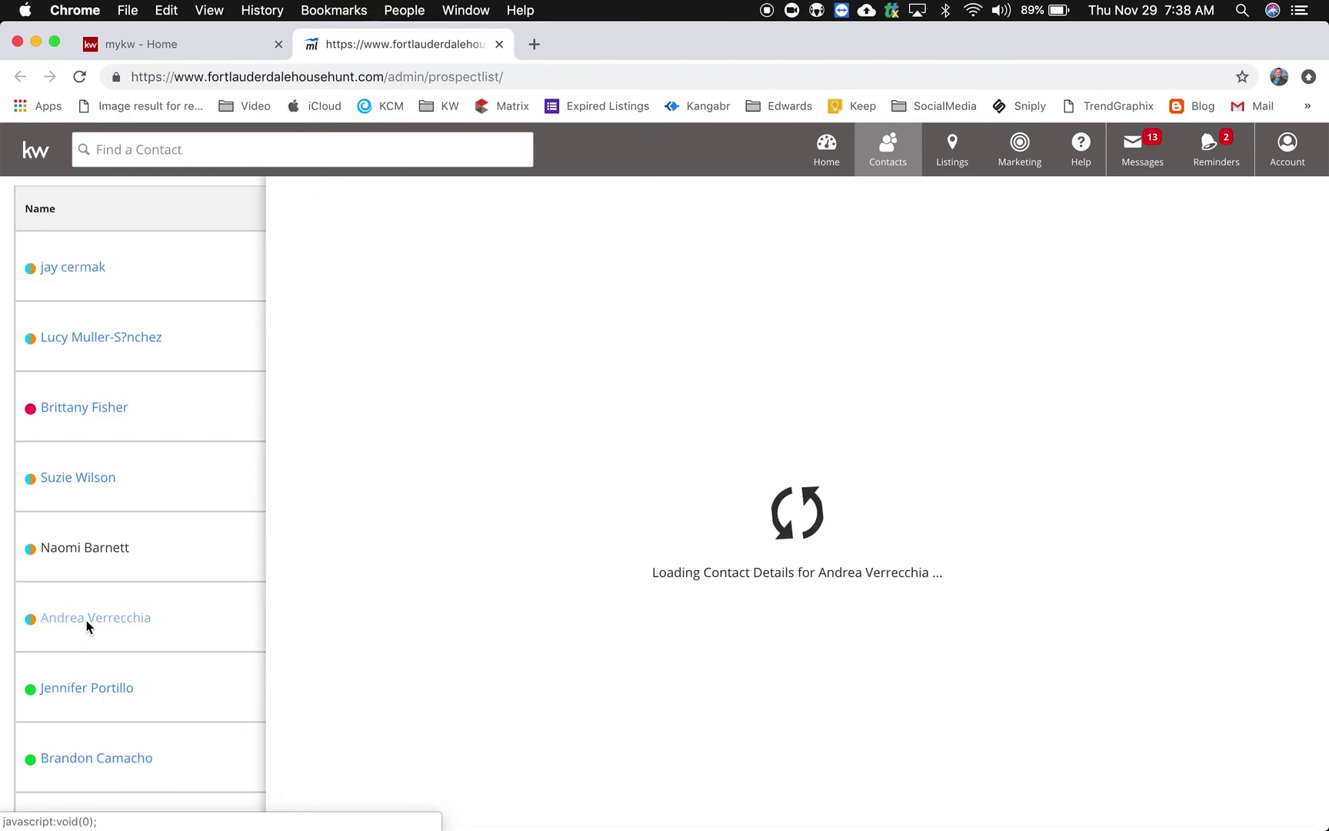
scroll(481, 437, "down", 3)
scroll(481, 437, "up", 3)
Step: Review the Dashboard's 02/25/2018 email-opened activity, then go to Contacts > All Contacts
left_click(345, 308)
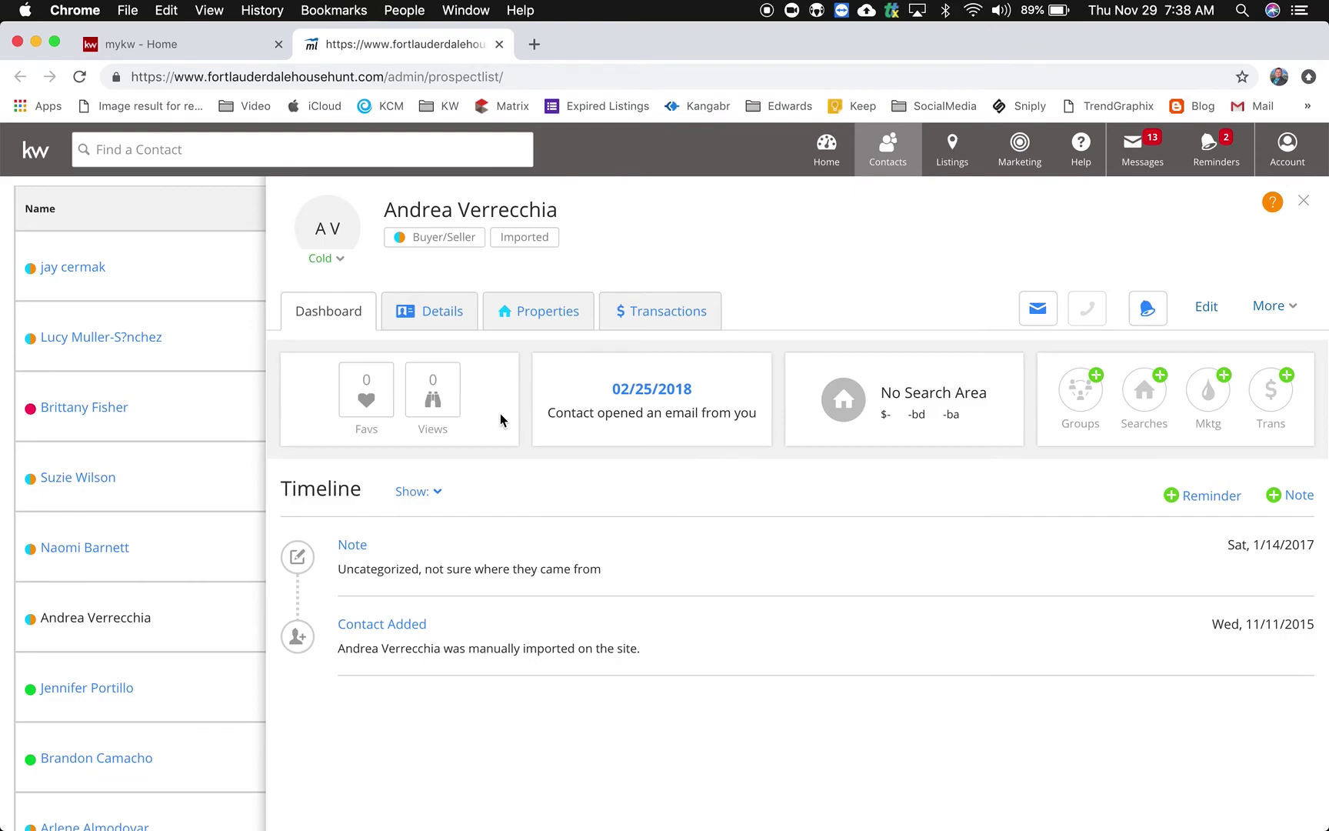
left_click_drag(590, 388, 709, 409)
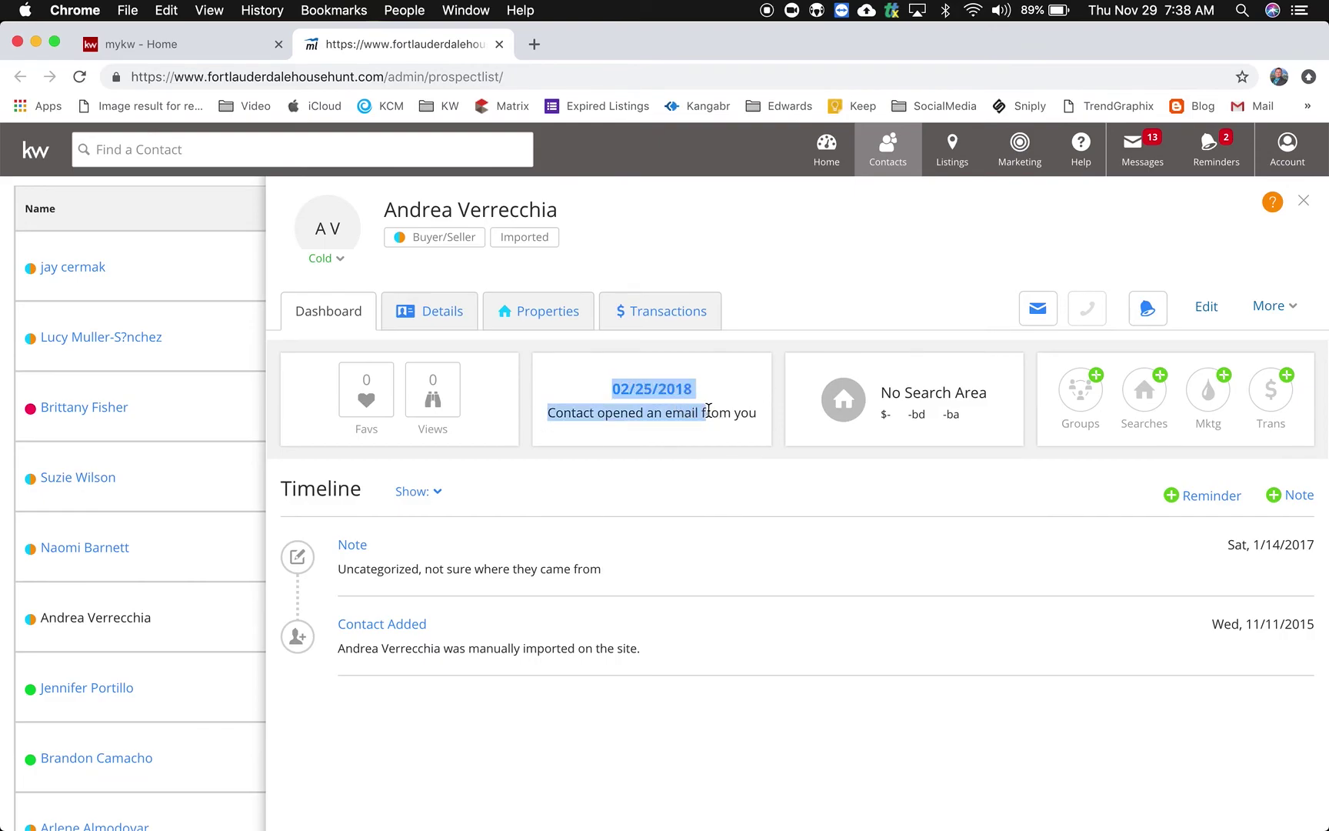
left_click(720, 419)
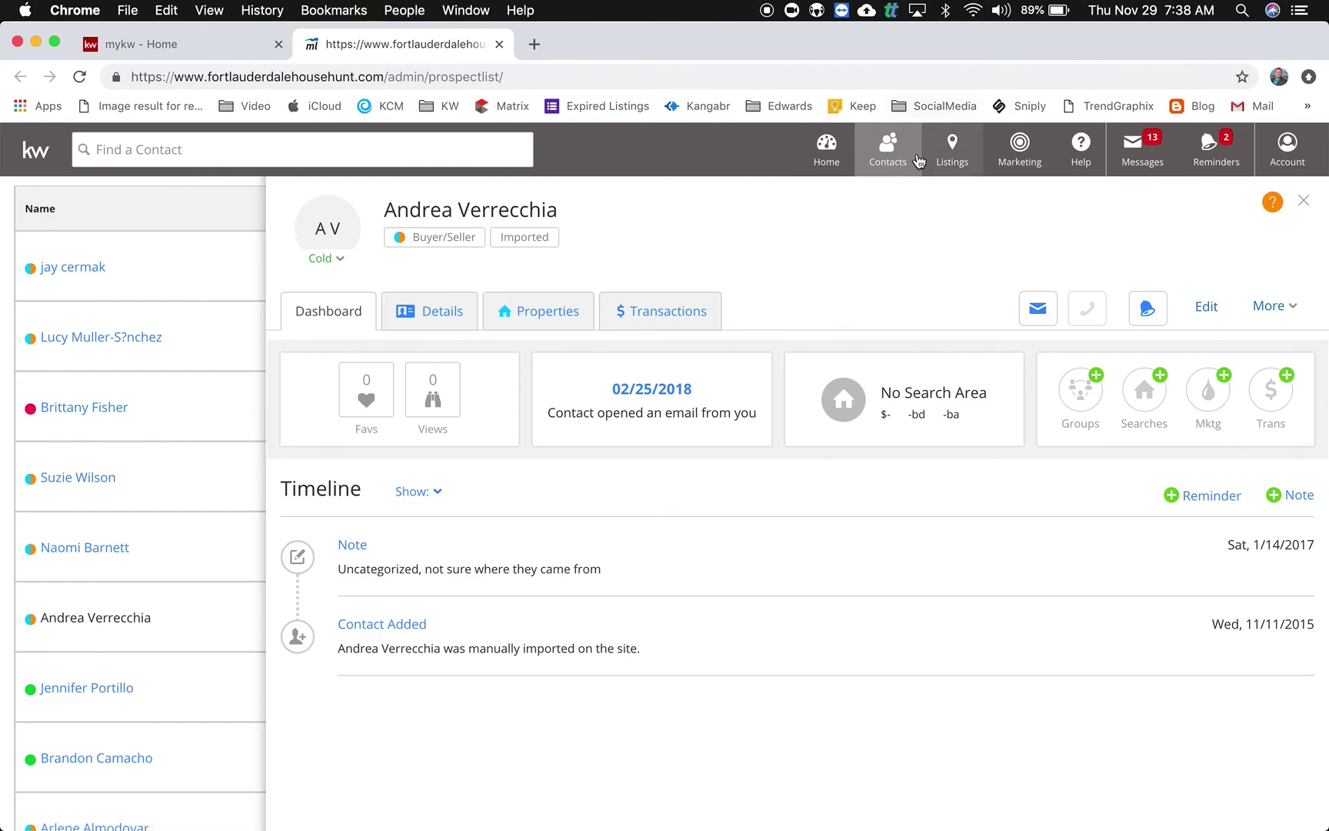
mouse_move(895, 153)
left_click(890, 204)
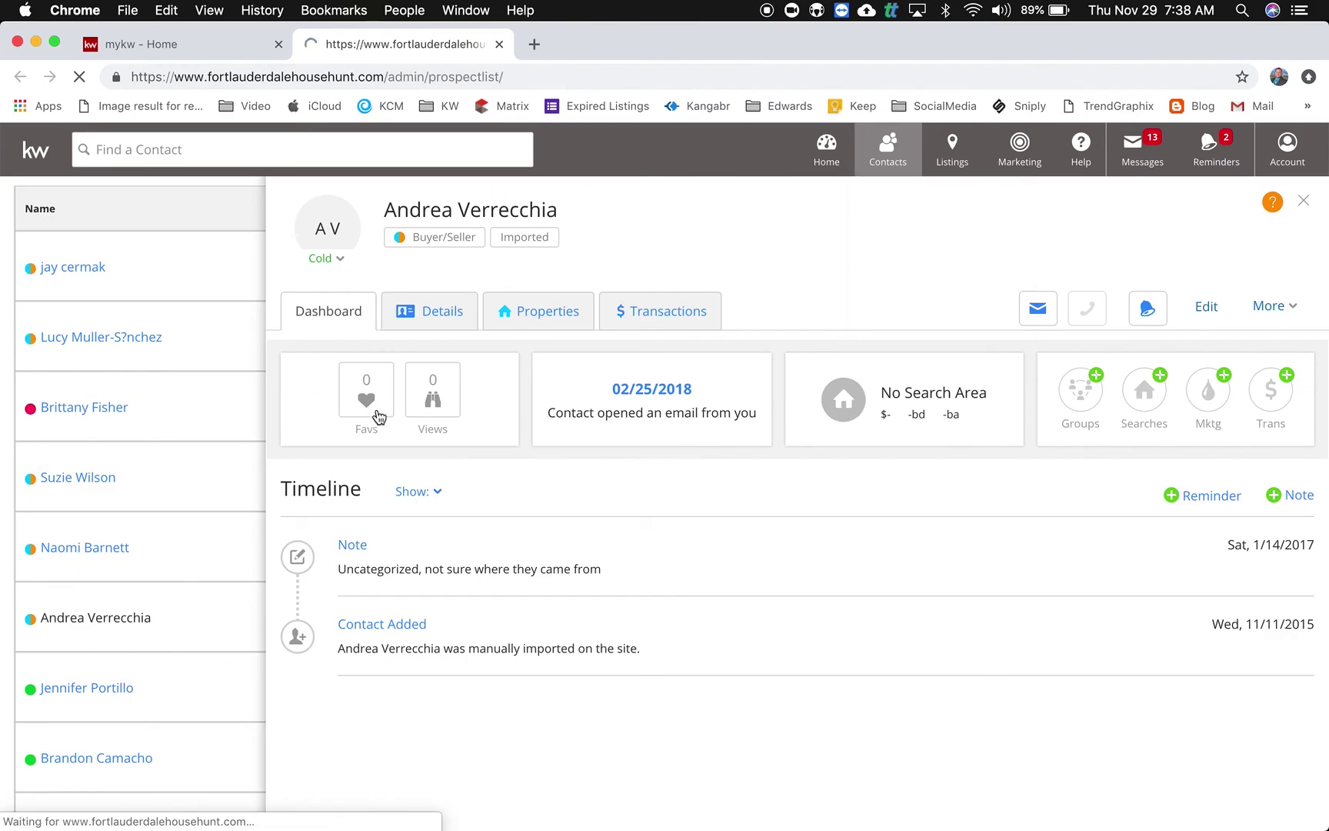